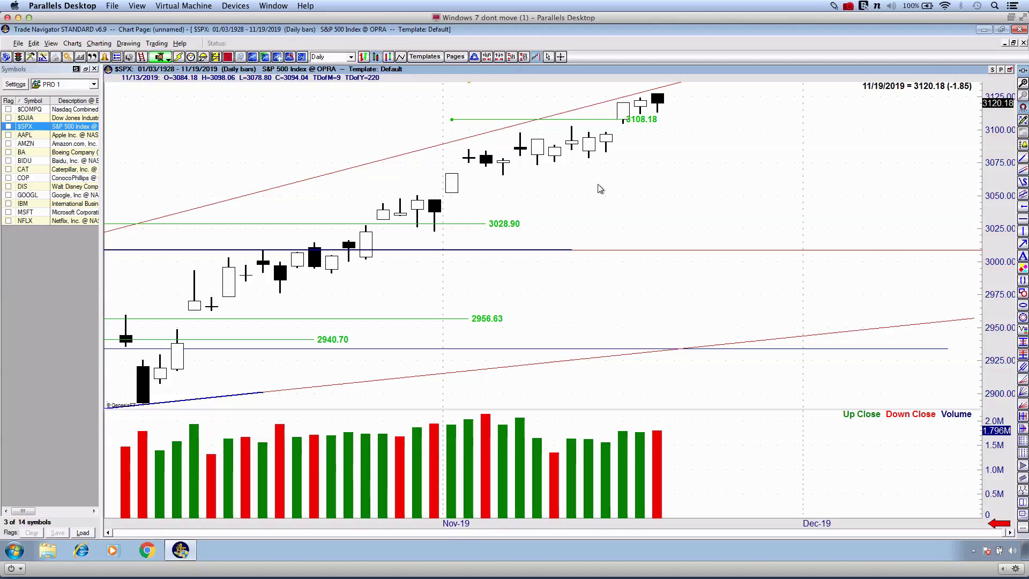
Bracket the latest S&P 500 daily candles in red with the screen pen, and clear the markup.
{"action": "scroll", "coordinate": [612, 185], "scroll_direction": "down", "scroll_amount": 3}
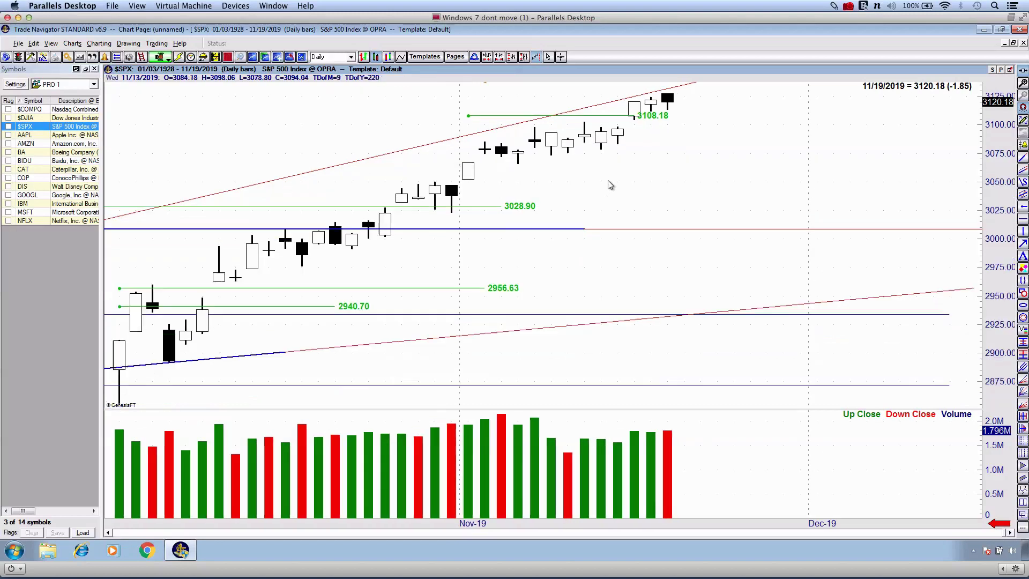
{"action": "scroll", "coordinate": [614, 185], "scroll_direction": "up", "scroll_amount": 4}
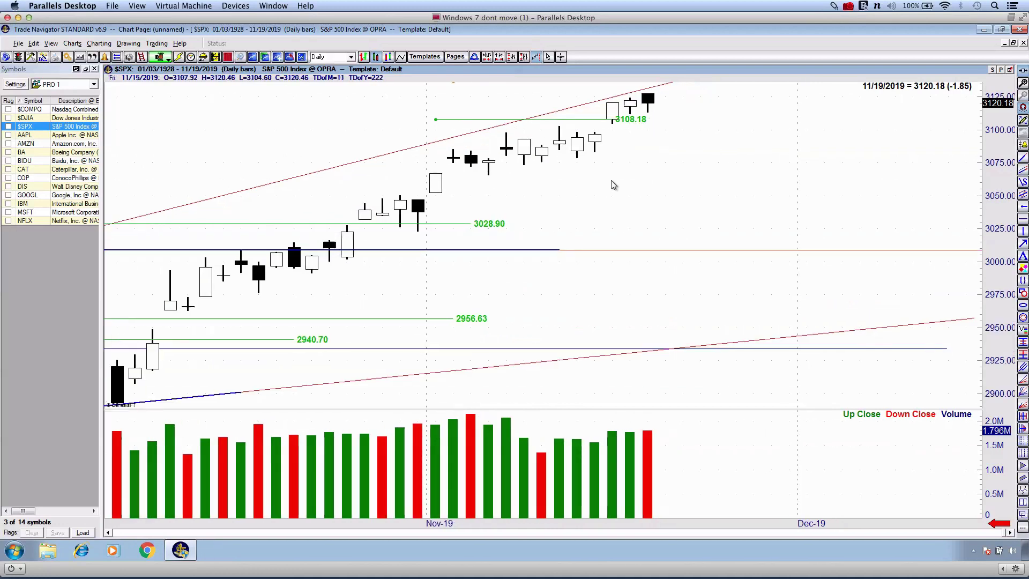
{"action": "scroll", "coordinate": [614, 185], "scroll_direction": "up", "scroll_amount": 4}
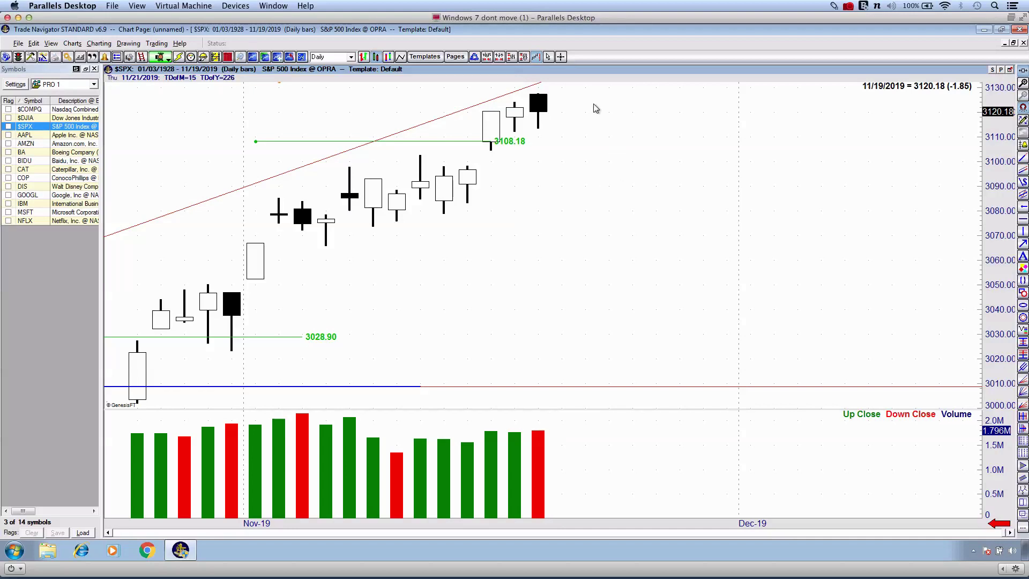
{"action": "key", "text": "ctrl+shift+d"}
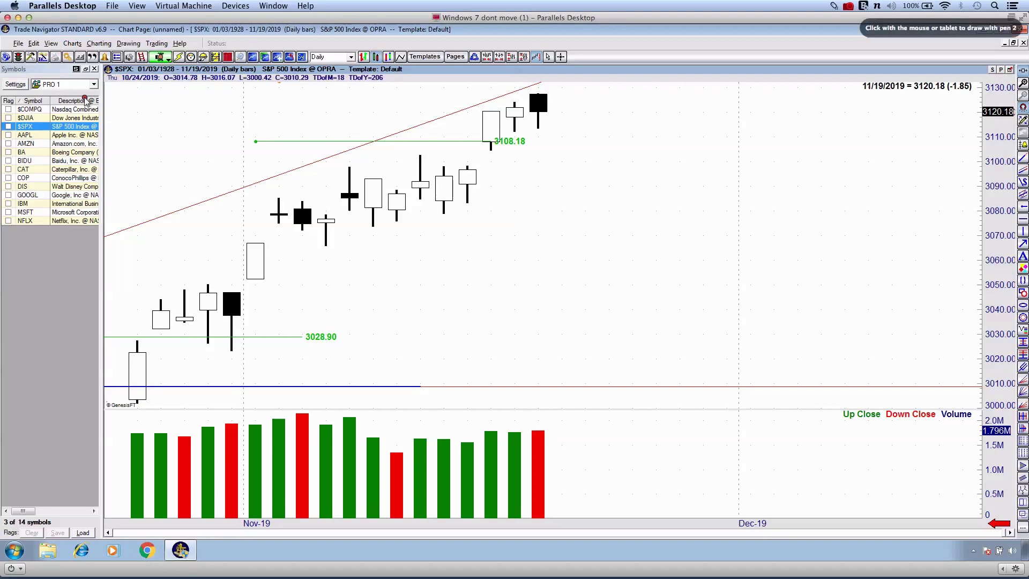
{"action": "left_click_drag", "start_coordinate": [62, 107], "coordinate": [294, 61]}
{"action": "left_click_drag", "start_coordinate": [520, 85], "coordinate": [556, 122]}
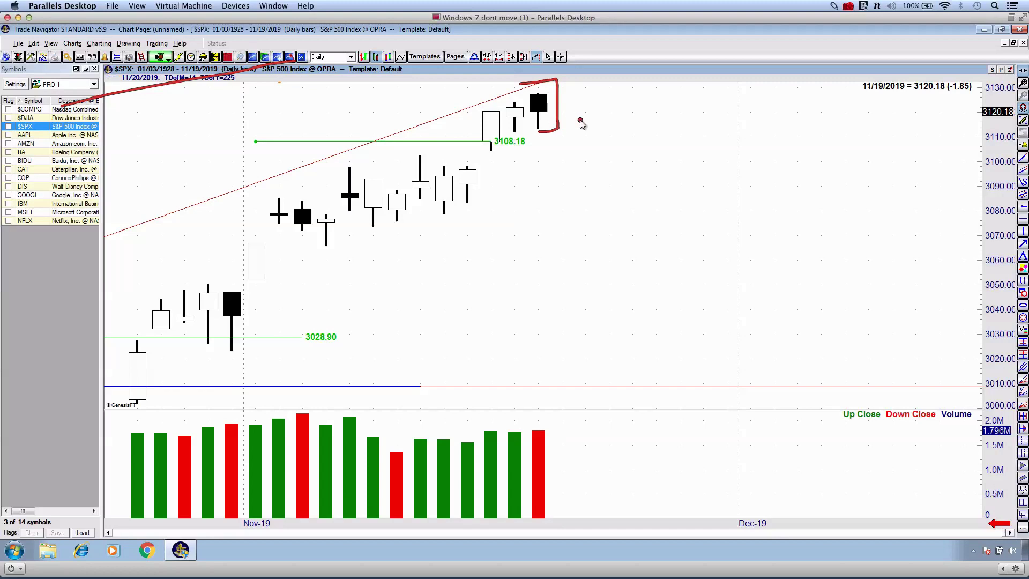
{"action": "key", "text": "Escape"}
Mark the late-October candles along the horizontal blue resistance line in red, and clear the markup.
{"action": "key", "text": "Down"}
{"action": "key", "text": "Down"}
{"action": "key", "text": "Down"}
{"action": "key", "text": "Down"}
{"action": "key", "text": "Down"}
{"action": "key", "text": "Down"}
{"action": "key", "text": "Down"}
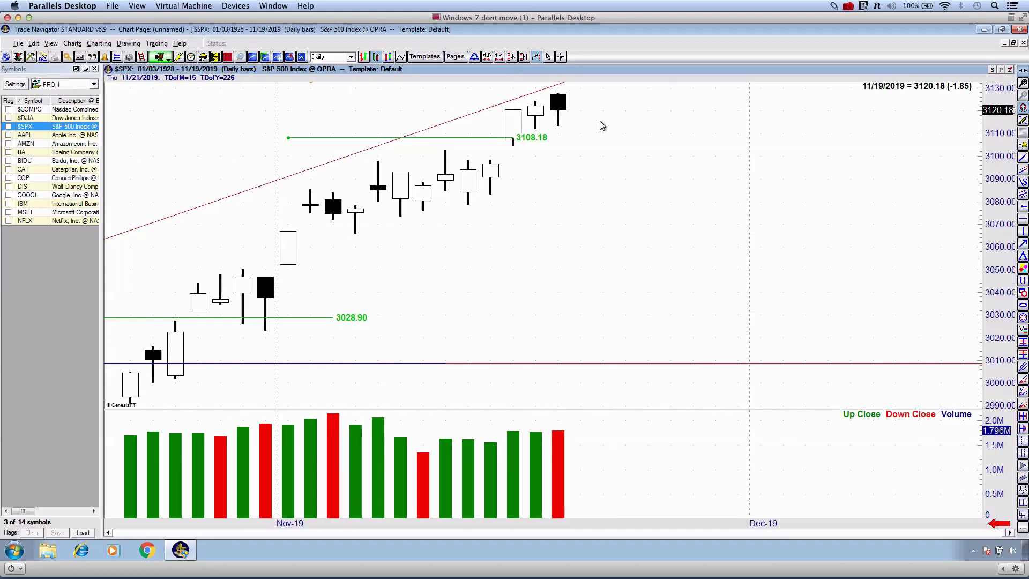
{"action": "scroll", "coordinate": [600, 125], "scroll_direction": "down", "scroll_amount": 4}
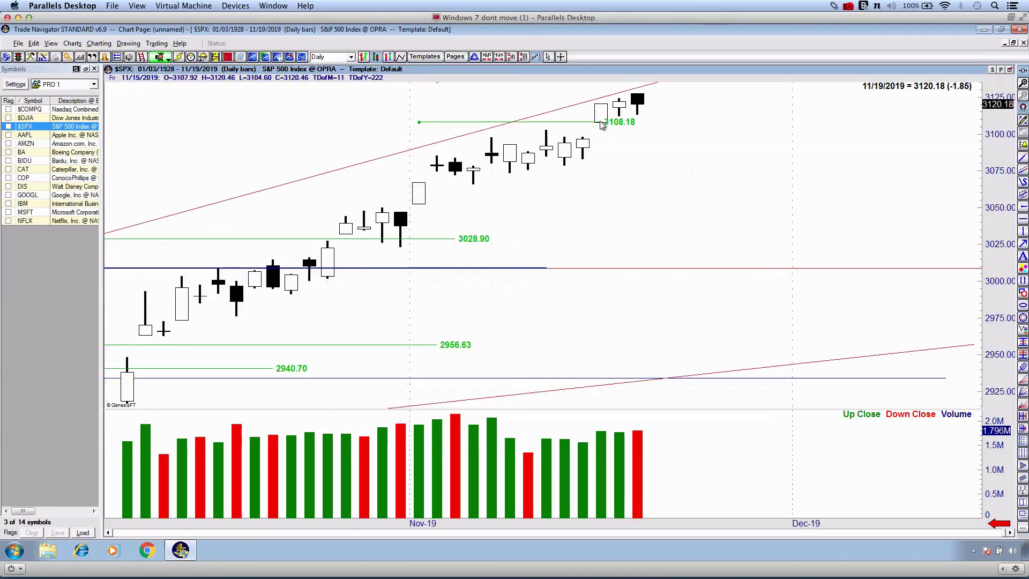
{"action": "key", "text": "Down"}
{"action": "key", "text": "Down"}
{"action": "key", "text": "Down"}
{"action": "key", "text": "Down"}
{"action": "key", "text": "Down"}
{"action": "key", "text": "Down"}
{"action": "key", "text": "Down"}
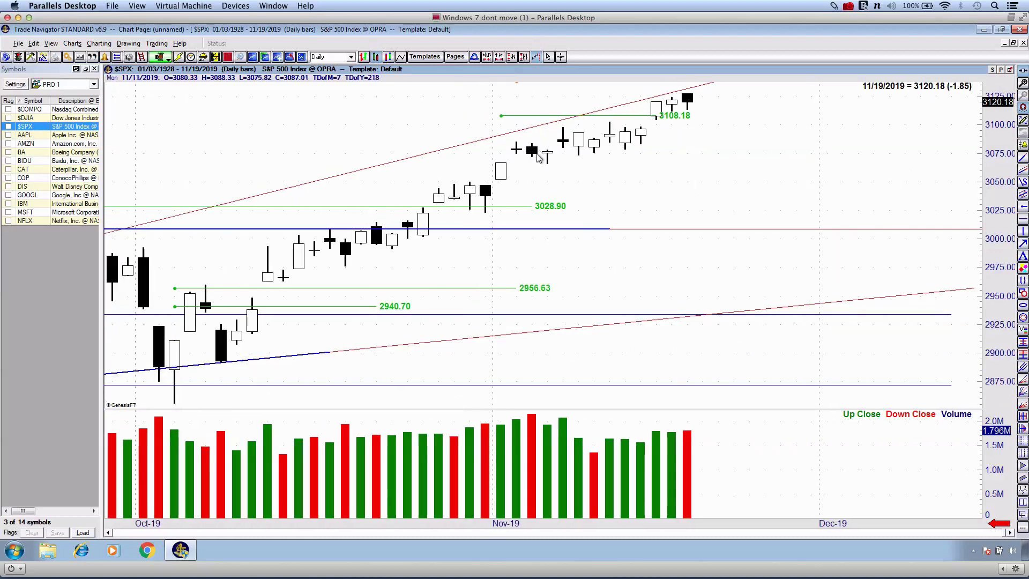
{"action": "key", "text": "ctrl+grave"}
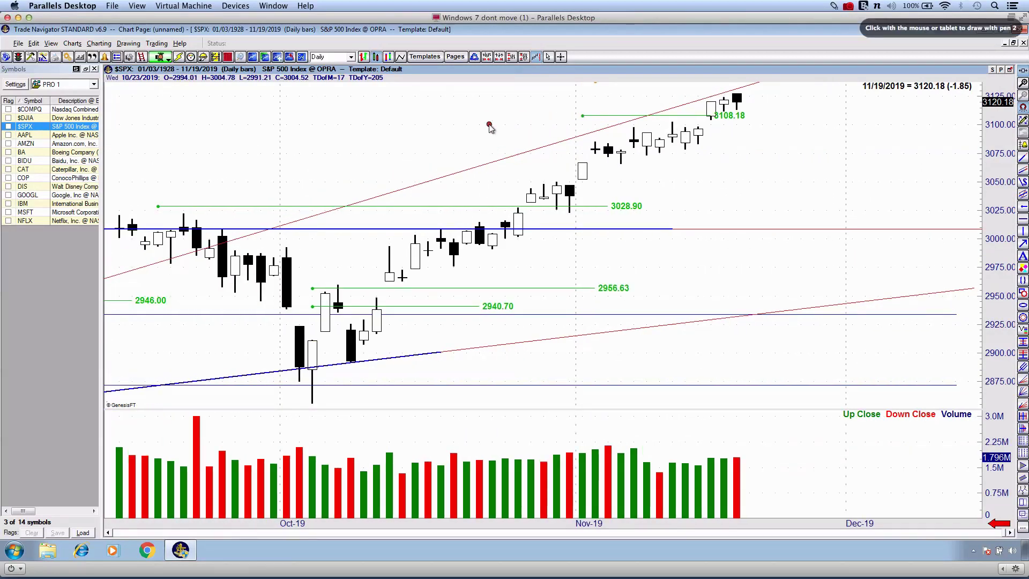
{"action": "left_click_drag", "start_coordinate": [489, 124], "coordinate": [476, 312]}
{"action": "left_click_drag", "start_coordinate": [421, 247], "coordinate": [539, 233]}
{"action": "key", "text": "Escape"}
Draw red arcs over the late-July and mid-September price tops at the horizontal blue resistance line.
{"action": "scroll", "coordinate": [551, 237], "scroll_direction": "down", "scroll_amount": 5}
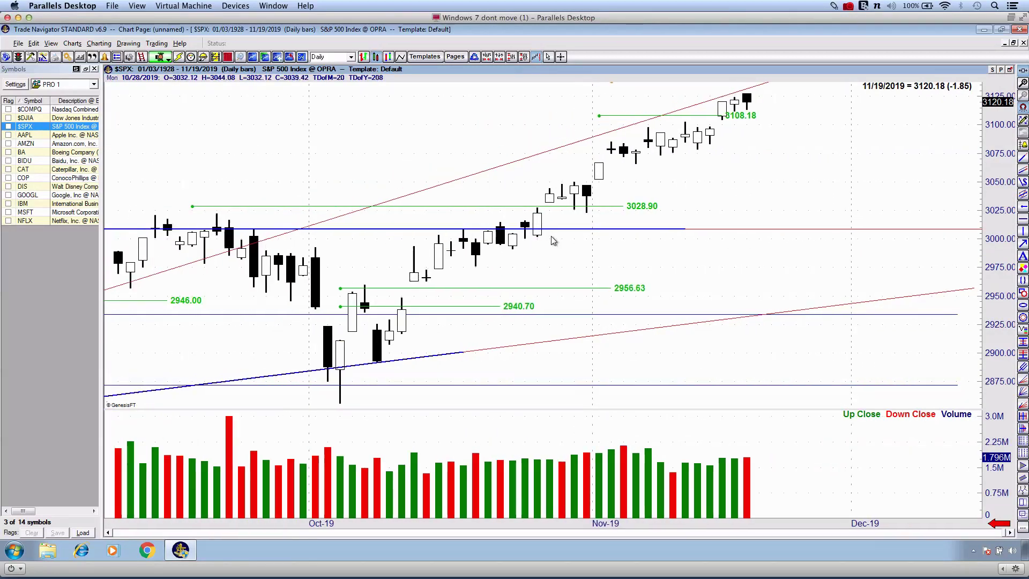
{"action": "scroll", "coordinate": [553, 249], "scroll_direction": "down", "scroll_amount": 4}
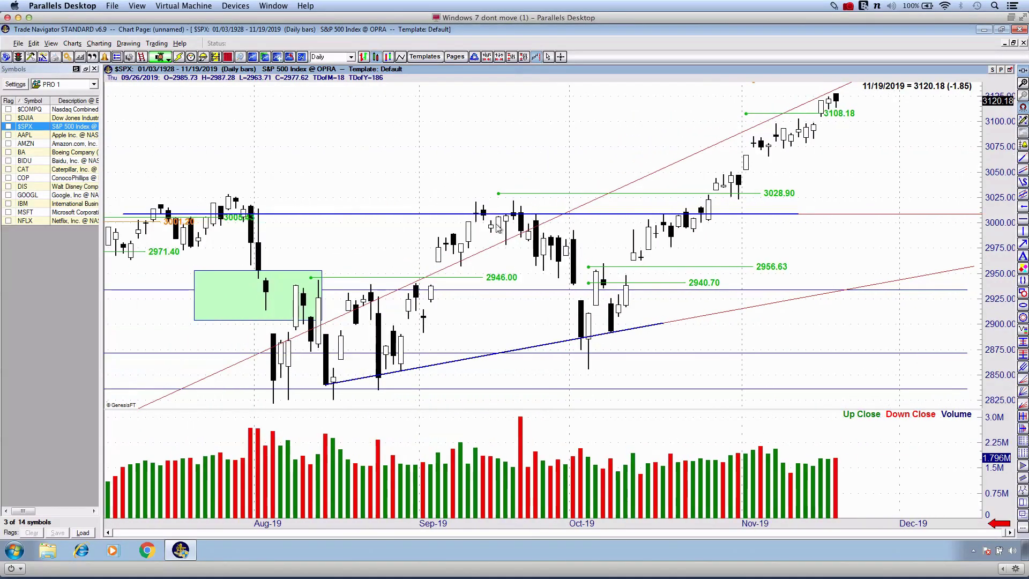
{"action": "mouse_move", "coordinate": [203, 208]}
{"action": "left_mouse_down"}
{"action": "mouse_move", "coordinate": [244, 180]}
{"action": "mouse_move", "coordinate": [356, 199]}
{"action": "left_mouse_up"}
{"action": "left_click_drag", "start_coordinate": [530, 208], "coordinate": [636, 198]}
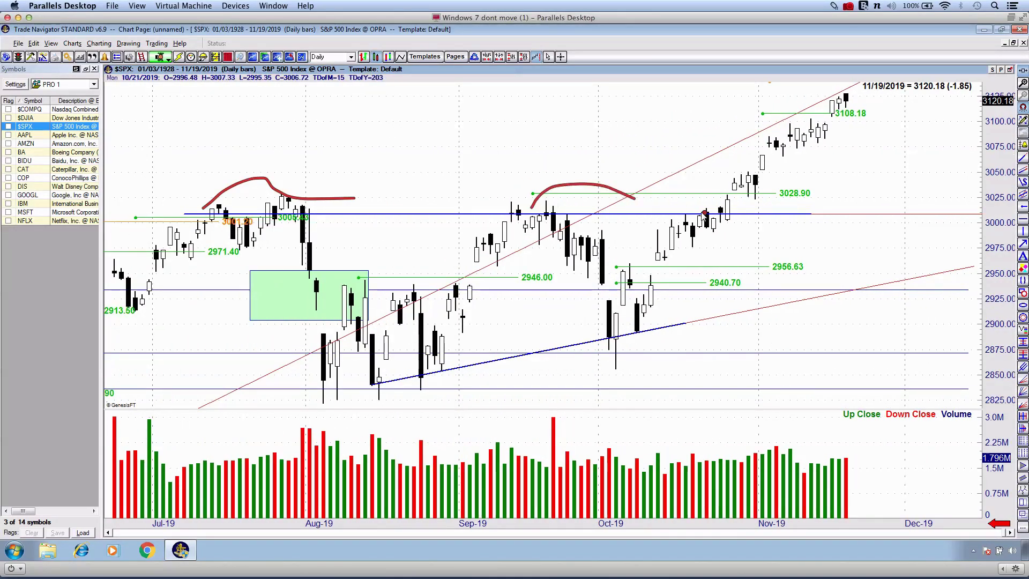
Mark the late-October breakout in red and green with a green arrow up to the latest candles, and clear the markup.
{"action": "mouse_move", "coordinate": [714, 192]}
{"action": "left_mouse_down"}
{"action": "mouse_move", "coordinate": [711, 234]}
{"action": "mouse_move", "coordinate": [717, 206]}
{"action": "left_mouse_up"}
{"action": "key", "text": "3"}
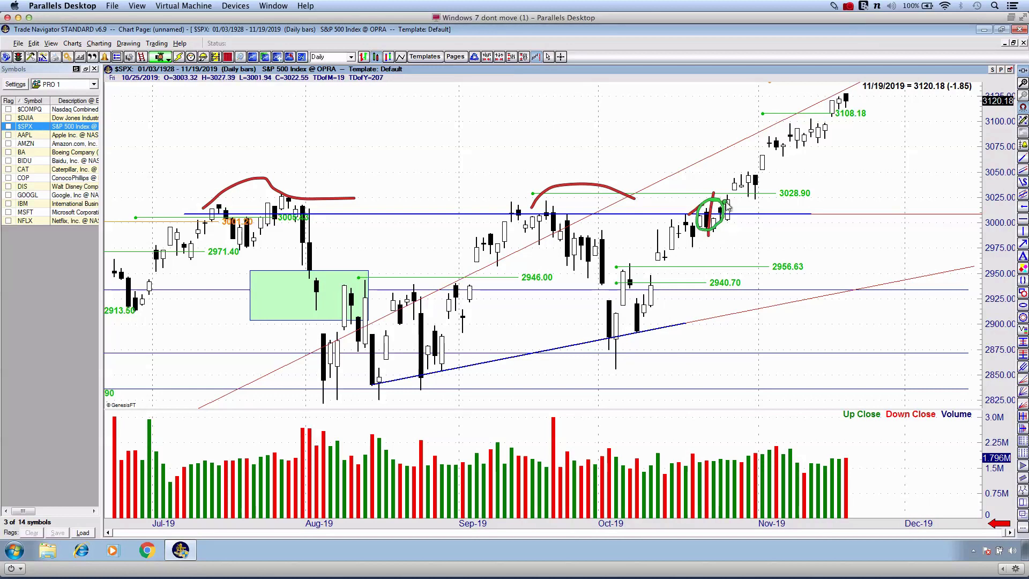
{"action": "mouse_move", "coordinate": [719, 219]}
{"action": "left_mouse_down"}
{"action": "mouse_move", "coordinate": [828, 113]}
{"action": "mouse_move", "coordinate": [830, 151]}
{"action": "left_mouse_up"}
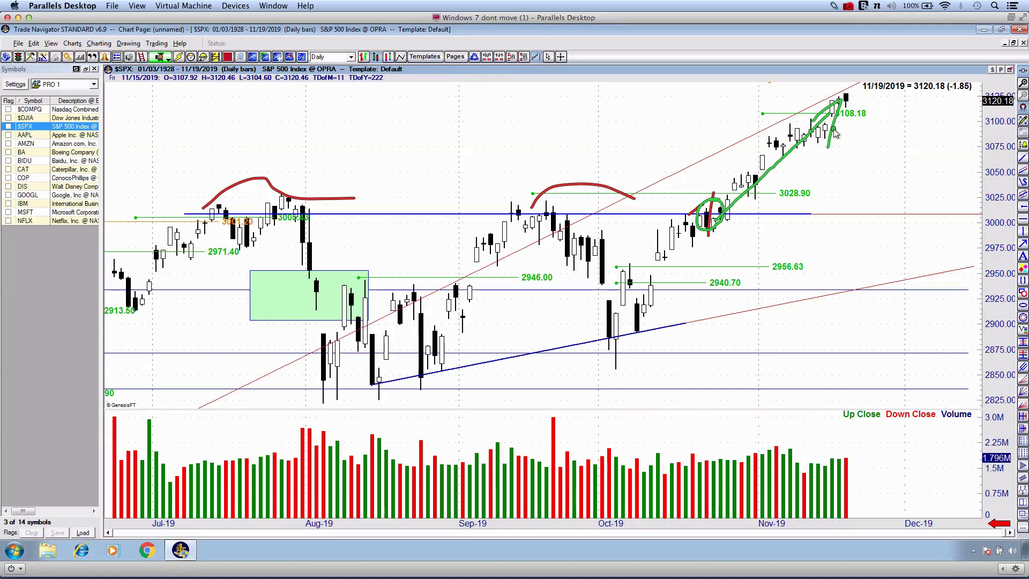
{"action": "key", "text": "Escape"}
Circle the whole rally from the late-October breakout to the latest candle in red, and clear the markup.
{"action": "key", "text": "ctrl+2"}
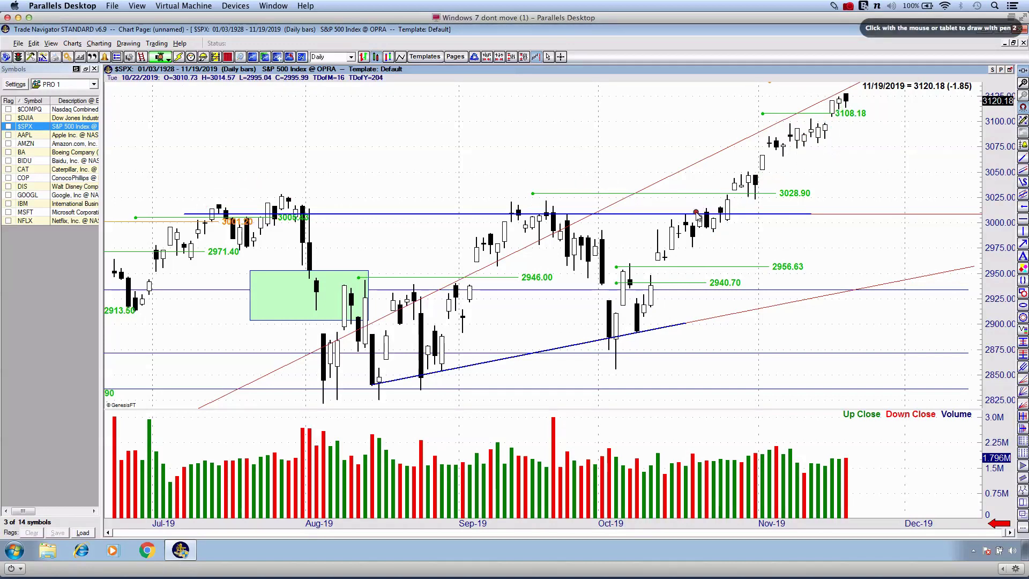
{"action": "mouse_move", "coordinate": [696, 213]}
{"action": "left_mouse_down"}
{"action": "mouse_move", "coordinate": [766, 222]}
{"action": "mouse_move", "coordinate": [836, 84]}
{"action": "mouse_move", "coordinate": [699, 193]}
{"action": "mouse_move", "coordinate": [703, 217]}
{"action": "left_mouse_up"}
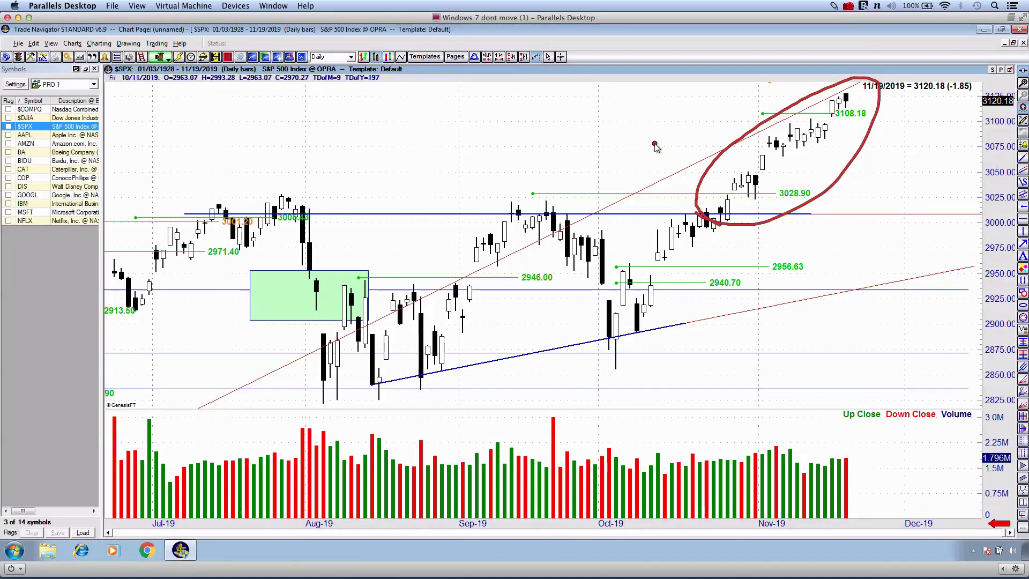
{"action": "key", "text": "Escape"}
Bracket the latest candle below the rising red trendline in red, and clear the markup.
{"action": "scroll", "coordinate": [657, 148], "scroll_direction": "up", "scroll_amount": 4}
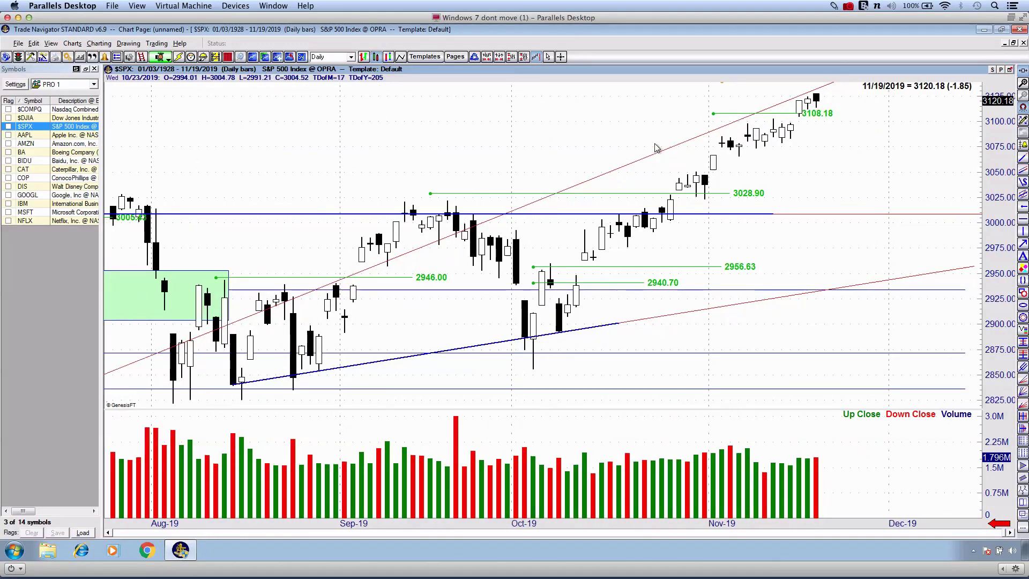
{"action": "scroll", "coordinate": [657, 148], "scroll_direction": "up", "scroll_amount": 4}
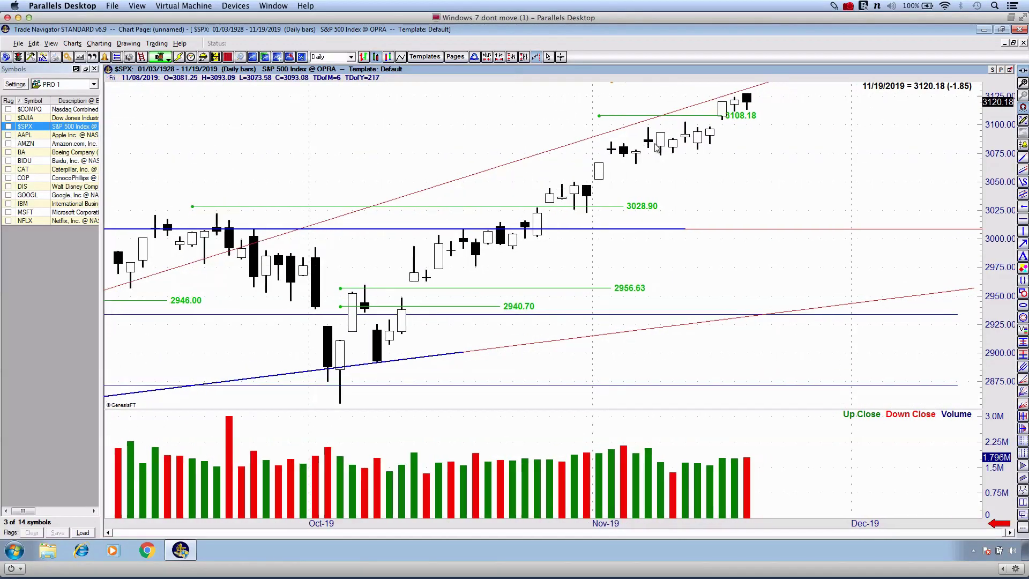
{"action": "scroll", "coordinate": [657, 148], "scroll_direction": "up", "scroll_amount": 1}
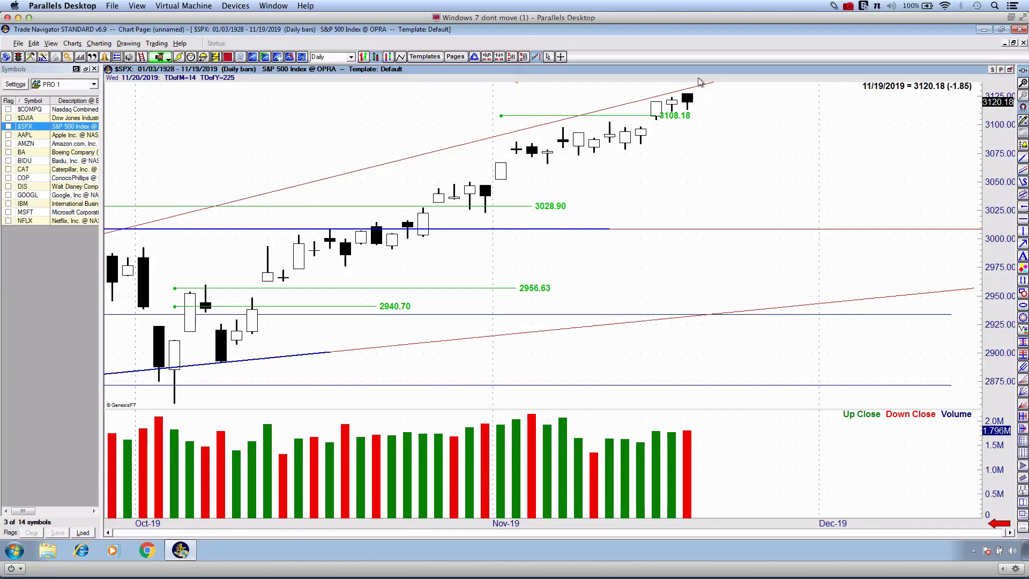
{"action": "left_click_drag", "start_coordinate": [682, 84], "coordinate": [680, 121]}
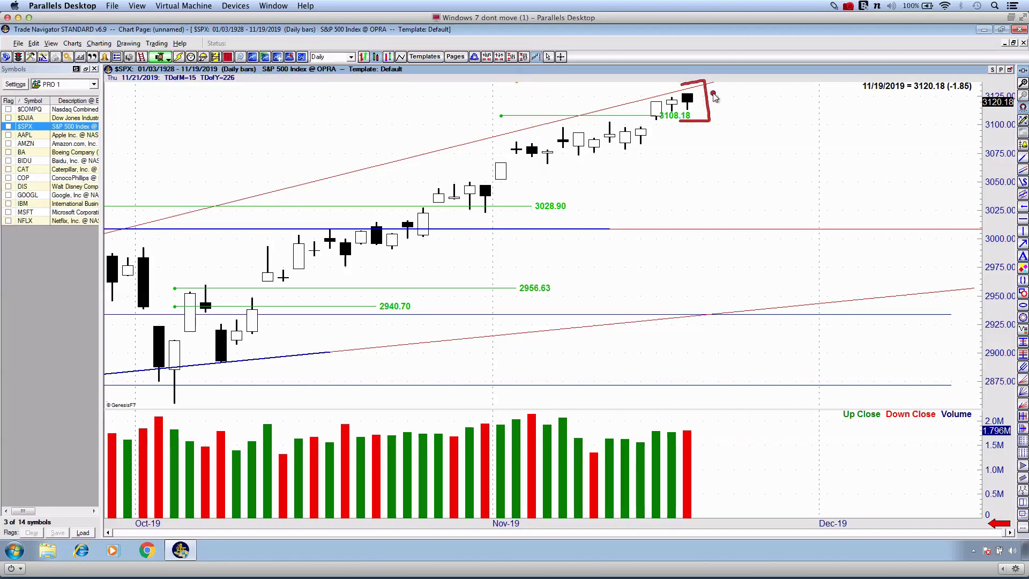
{"action": "key", "text": "Escape"}
Draw a green line from the top of the 11/14/2019 candle and a short red line at the 3108.18 level.
{"action": "scroll", "coordinate": [659, 146], "scroll_direction": "right", "scroll_amount": 4}
{"action": "scroll", "coordinate": [679, 150], "scroll_direction": "right", "scroll_amount": 3}
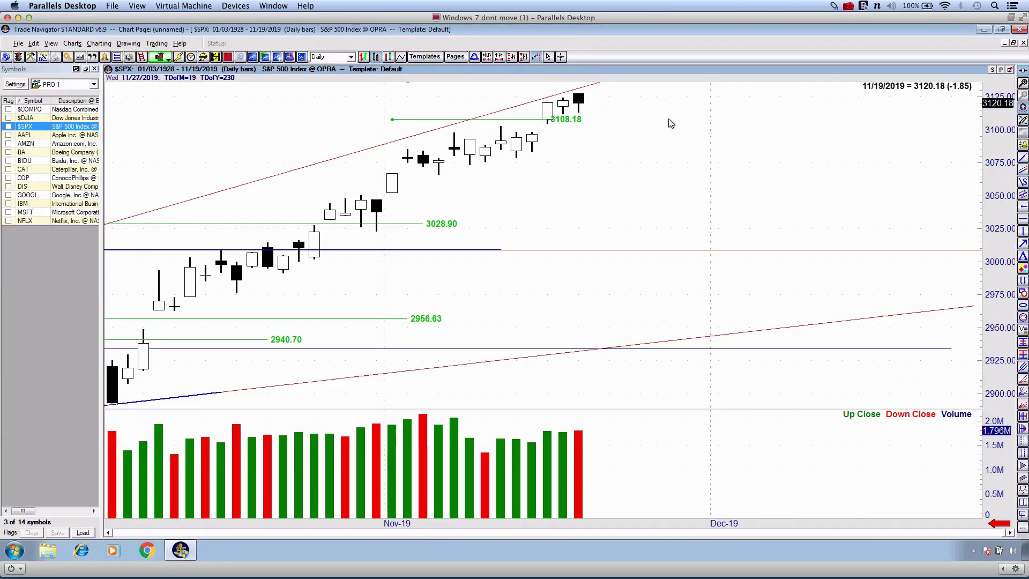
{"action": "key", "text": "ctrl+2"}
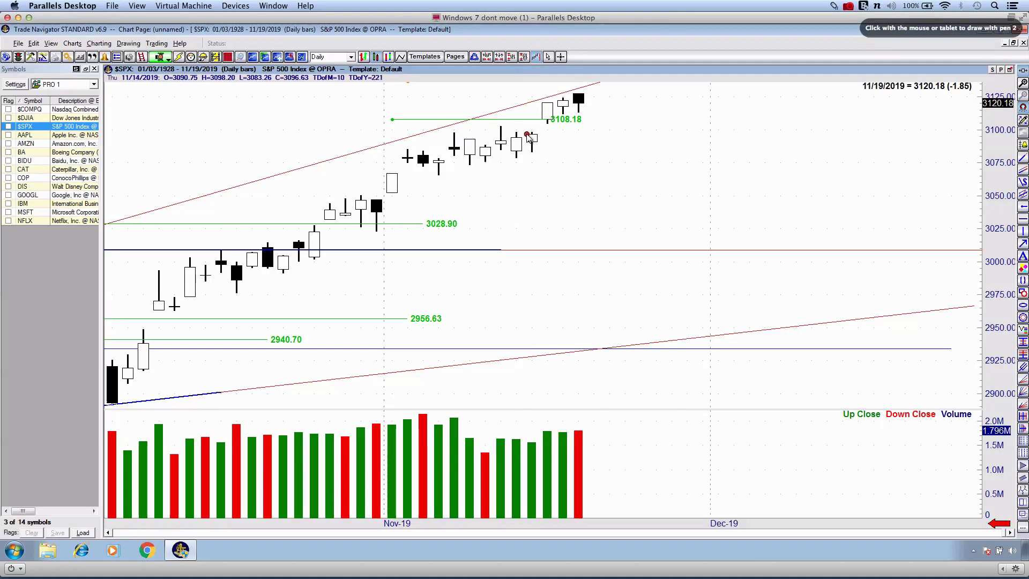
{"action": "mouse_move", "coordinate": [527, 134]}
{"action": "left_mouse_down"}
{"action": "mouse_move", "coordinate": [557, 118]}
{"action": "mouse_move", "coordinate": [599, 134]}
{"action": "left_mouse_up"}
{"action": "key", "text": "ctrl+3"}
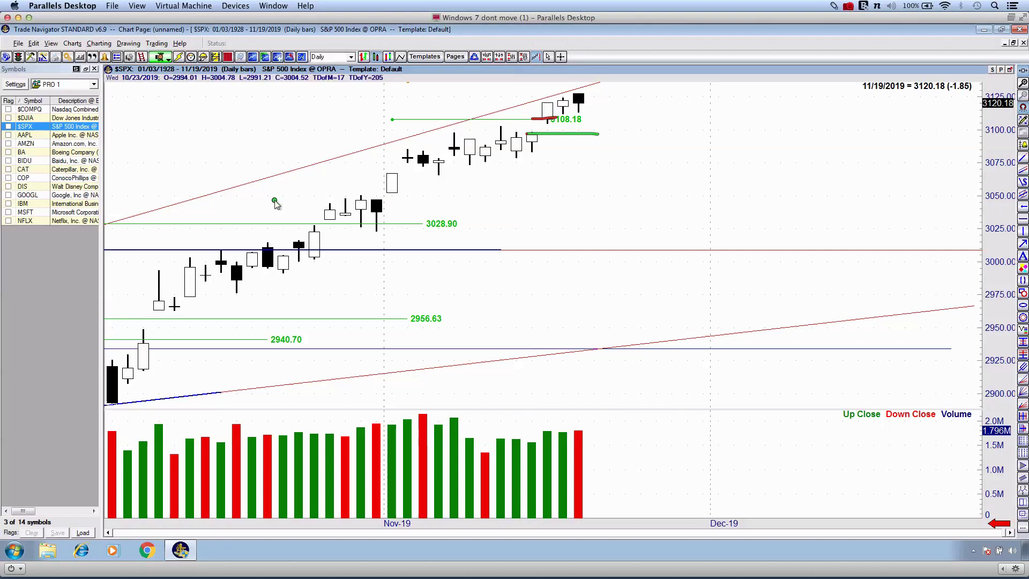
Mark the late-October consolidation and its breakout level with green strokes, and clear the markup.
{"action": "left_click_drag", "start_coordinate": [259, 257], "coordinate": [247, 321]}
{"action": "left_click_drag", "start_coordinate": [236, 243], "coordinate": [385, 235]}
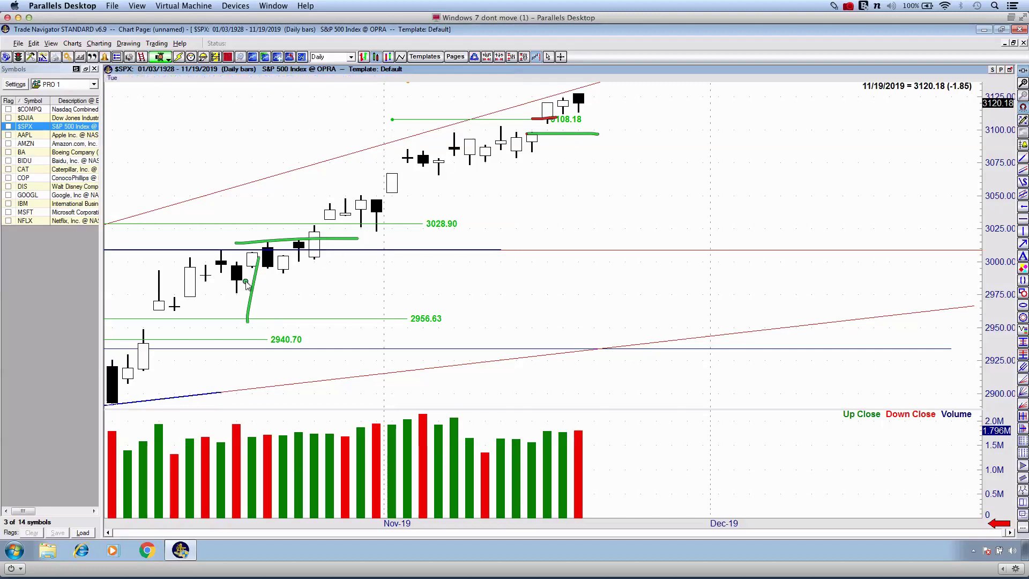
{"action": "left_click_drag", "start_coordinate": [246, 281], "coordinate": [327, 224]}
{"action": "key", "text": "Escape"}
Draw a long red horizontal line forward from the top of the 11/14/2019 candle, just below 3100.
{"action": "left_click_drag", "start_coordinate": [609, 119], "coordinate": [596, 149]}
{"action": "scroll", "coordinate": [597, 151], "scroll_direction": "down", "scroll_amount": 10}
{"action": "scroll", "coordinate": [597, 152], "scroll_direction": "up", "scroll_amount": 7}
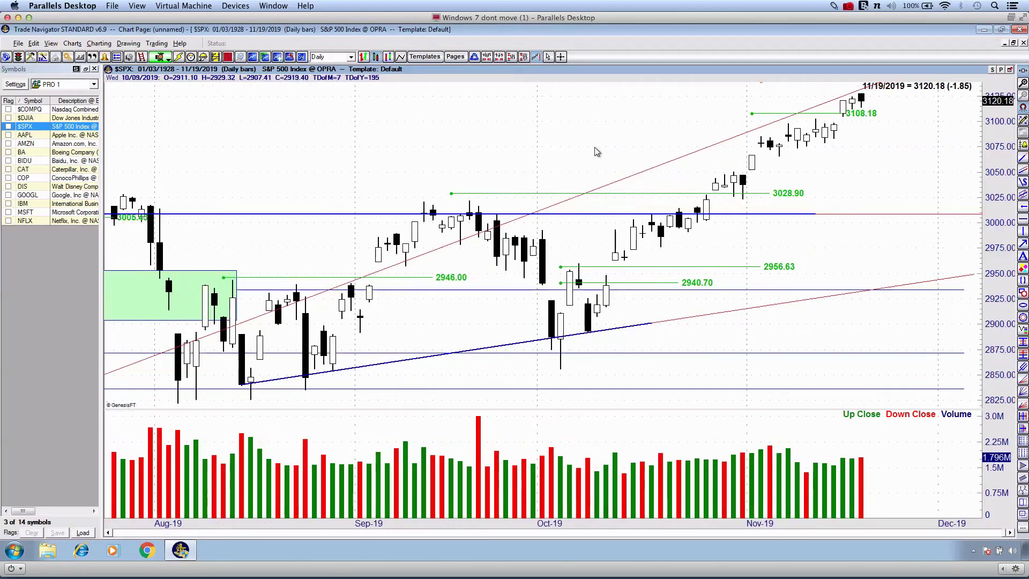
{"action": "scroll", "coordinate": [595, 149], "scroll_direction": "up", "scroll_amount": 3}
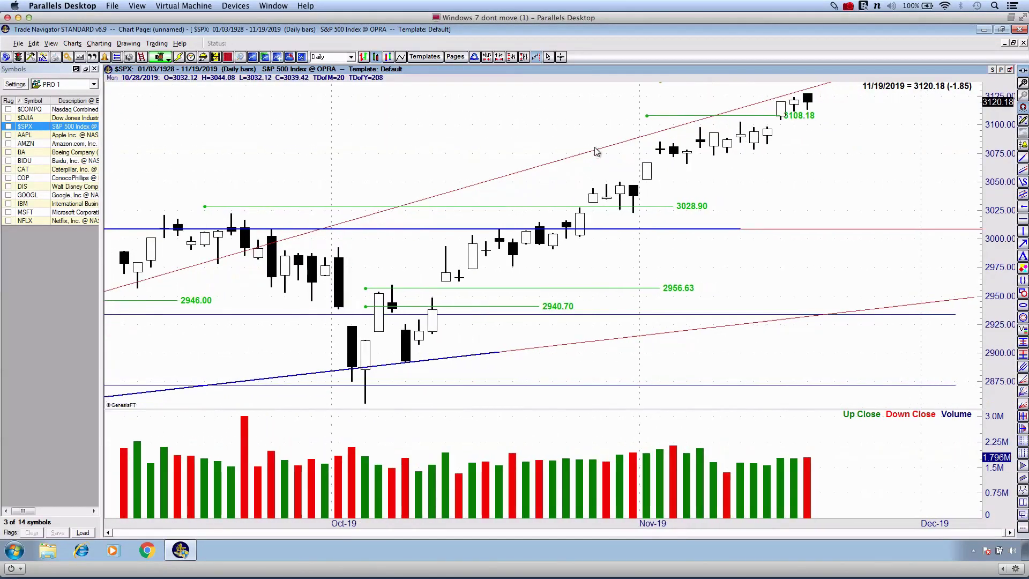
{"action": "scroll", "coordinate": [596, 150], "scroll_direction": "up", "scroll_amount": 4}
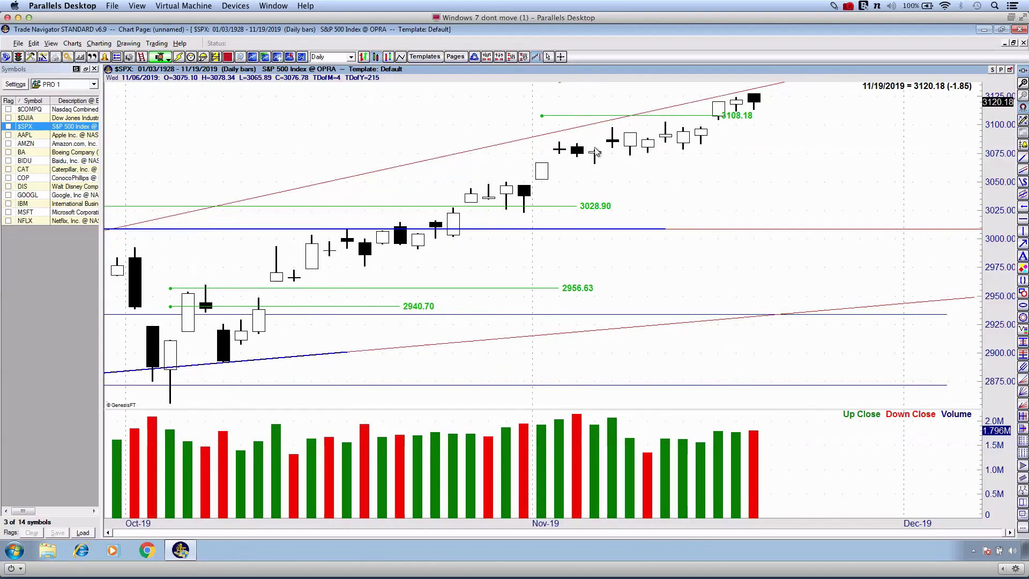
{"action": "scroll", "coordinate": [596, 152], "scroll_direction": "up", "scroll_amount": 4}
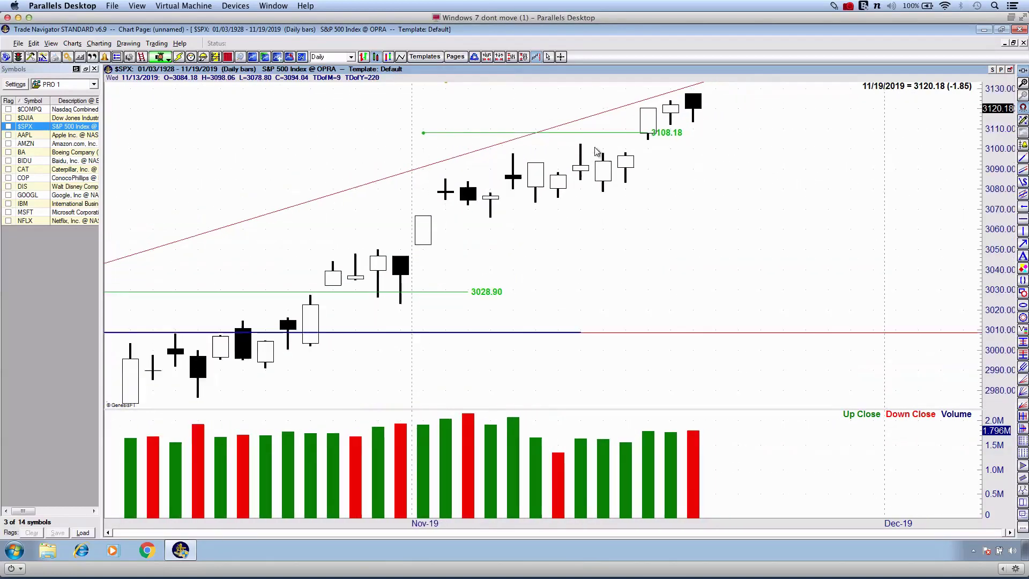
{"action": "scroll", "coordinate": [600, 154], "scroll_direction": "up", "scroll_amount": 4}
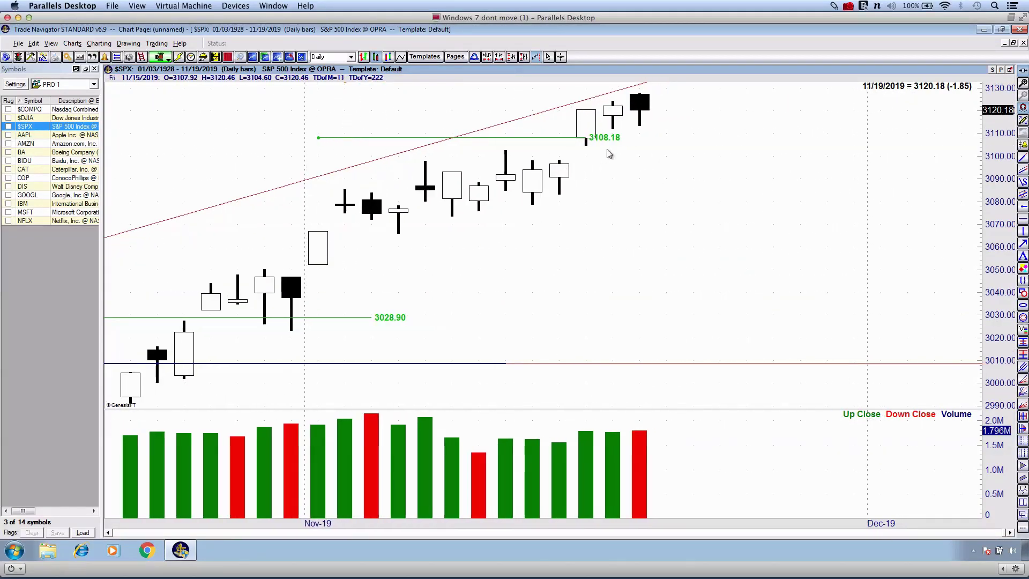
{"action": "key", "text": "ctrl+2"}
{"action": "left_click_drag", "start_coordinate": [551, 162], "coordinate": [725, 159]}
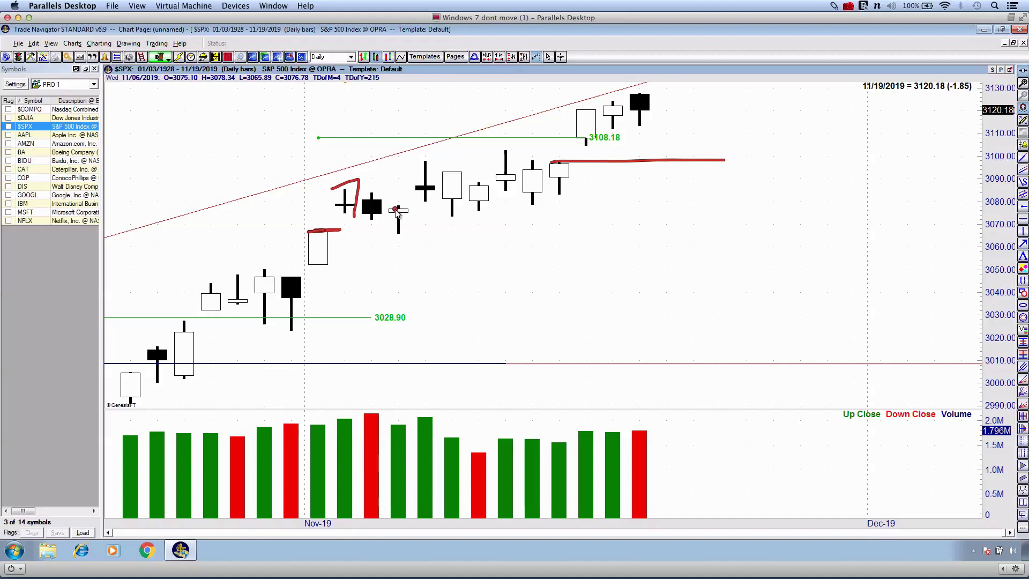
Mark the early-November candles above the price gap and the move up to the latest candles in red, and clear the markup.
{"action": "left_click_drag", "start_coordinate": [391, 204], "coordinate": [413, 232]}
{"action": "mouse_move", "coordinate": [336, 234]}
{"action": "left_mouse_down"}
{"action": "mouse_move", "coordinate": [442, 232]}
{"action": "mouse_move", "coordinate": [617, 122]}
{"action": "left_mouse_up"}
{"action": "left_click_drag", "start_coordinate": [632, 122], "coordinate": [657, 142]}
{"action": "key", "text": "Escape"}
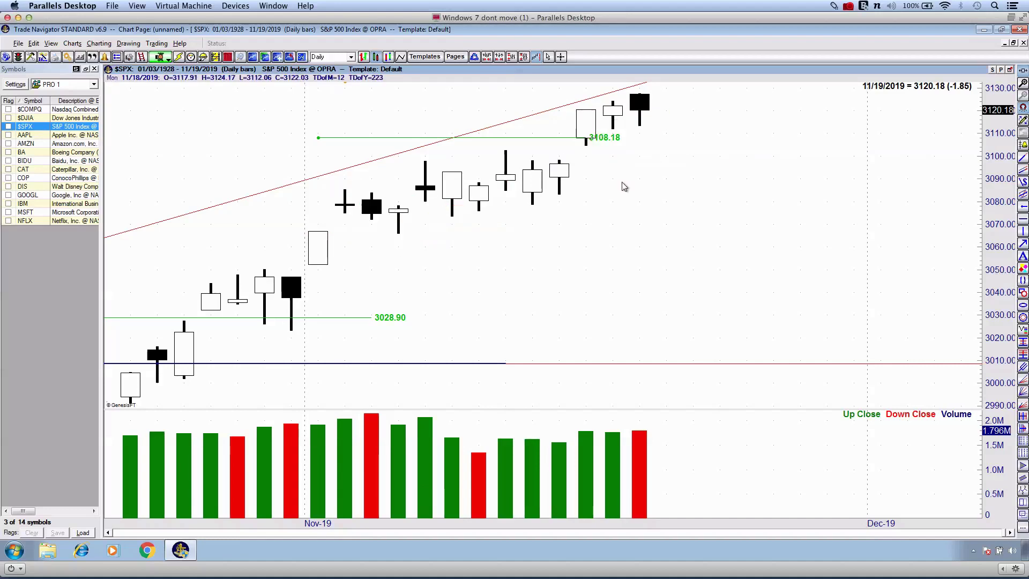
Redraw the red horizontal line at the top of the candle just before the mid-November gap, and clear it.
{"action": "key", "text": "ctrl+2"}
{"action": "left_click_drag", "start_coordinate": [554, 164], "coordinate": [763, 165]}
{"action": "key", "text": "Escape"}
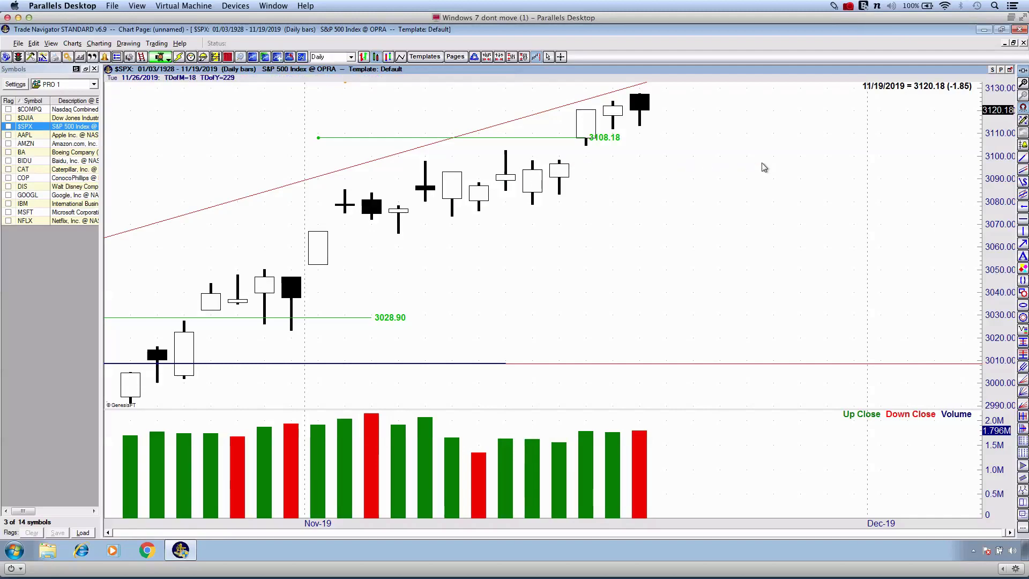
Apply the Pivot Point EMA's template to the S&P 500 daily chart, showing April to November 2019.
{"action": "key", "text": "Down"}
{"action": "key", "text": "Down"}
{"action": "key", "text": "Down"}
{"action": "key", "text": "Down"}
{"action": "key", "text": "Down"}
{"action": "key", "text": "Down"}
{"action": "key", "text": "Down"}
{"action": "key", "text": "Down"}
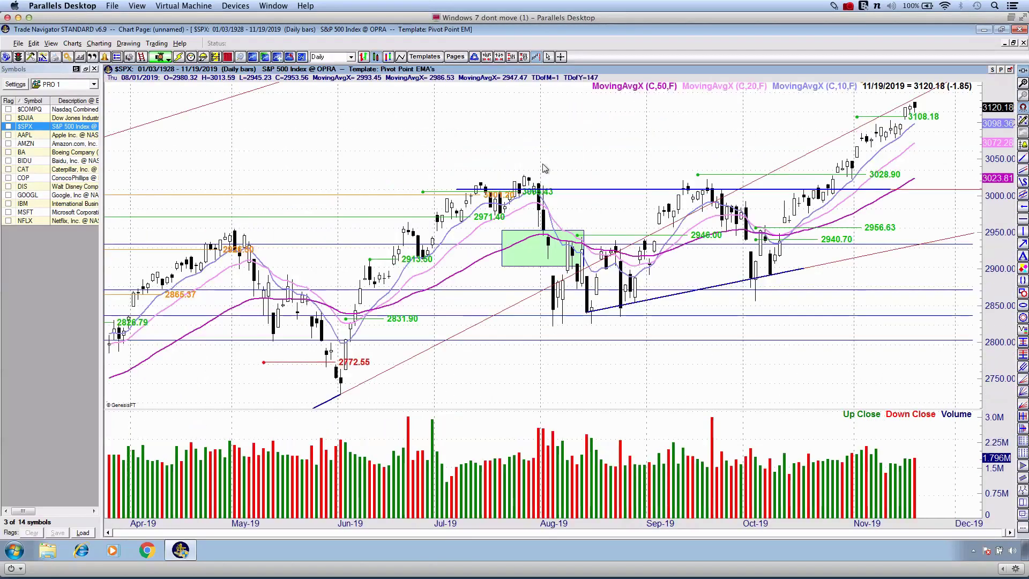
Draw a rising red line beneath the November candles, close to the 10-period moving average.
{"action": "scroll", "coordinate": [545, 168], "scroll_direction": "up", "scroll_amount": 3}
{"action": "scroll", "coordinate": [545, 169], "scroll_direction": "up", "scroll_amount": 2}
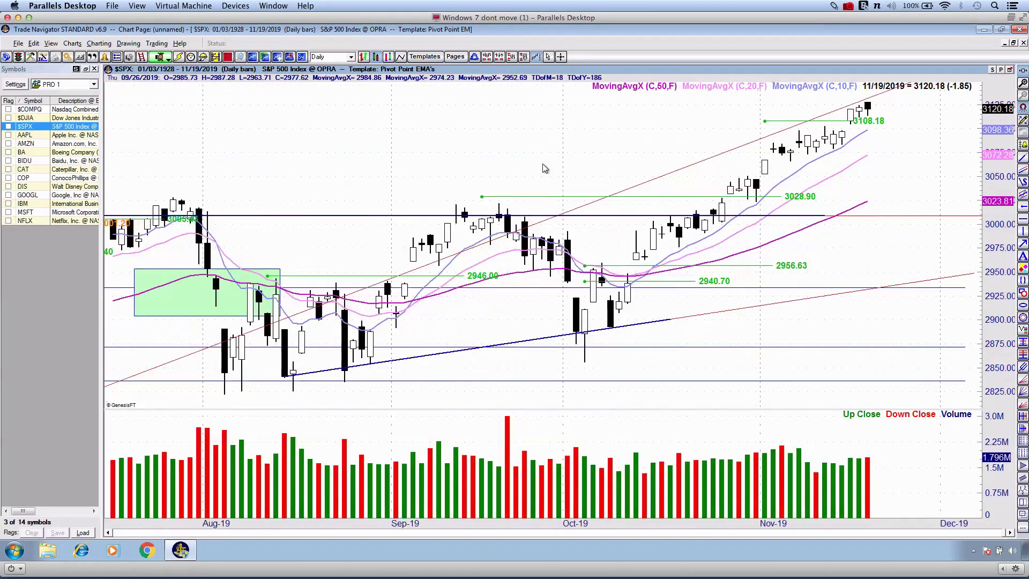
{"action": "key", "text": "2"}
{"action": "left_click_drag", "start_coordinate": [793, 165], "coordinate": [927, 121]}
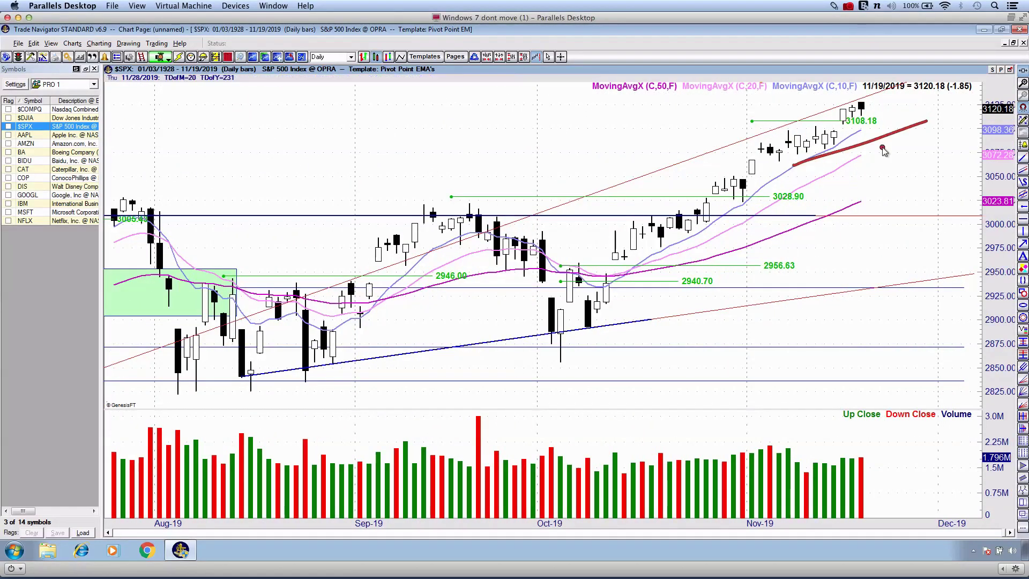
Draw a second rising red line close to the 20-period moving average beneath the November candles, and clear the markup.
{"action": "left_click_drag", "start_coordinate": [810, 183], "coordinate": [934, 130]}
{"action": "key", "text": "Escape"}
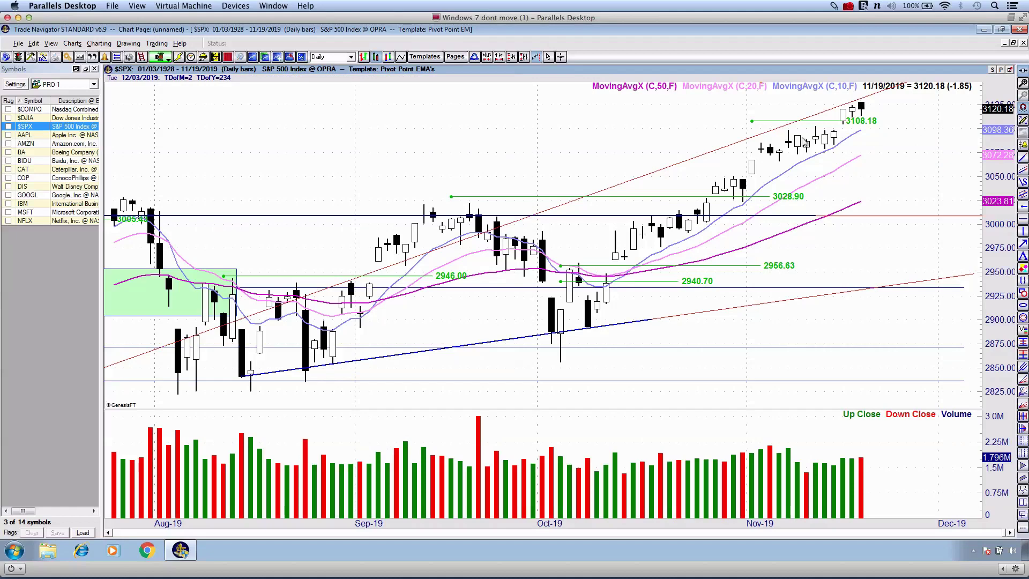
Apply the Pivot Point Oscillators template to the S&P 500 chart, circle the November stochastic and RSI readings in red, and clear the circles.
{"action": "scroll", "coordinate": [772, 155], "scroll_direction": "down", "scroll_amount": 5}
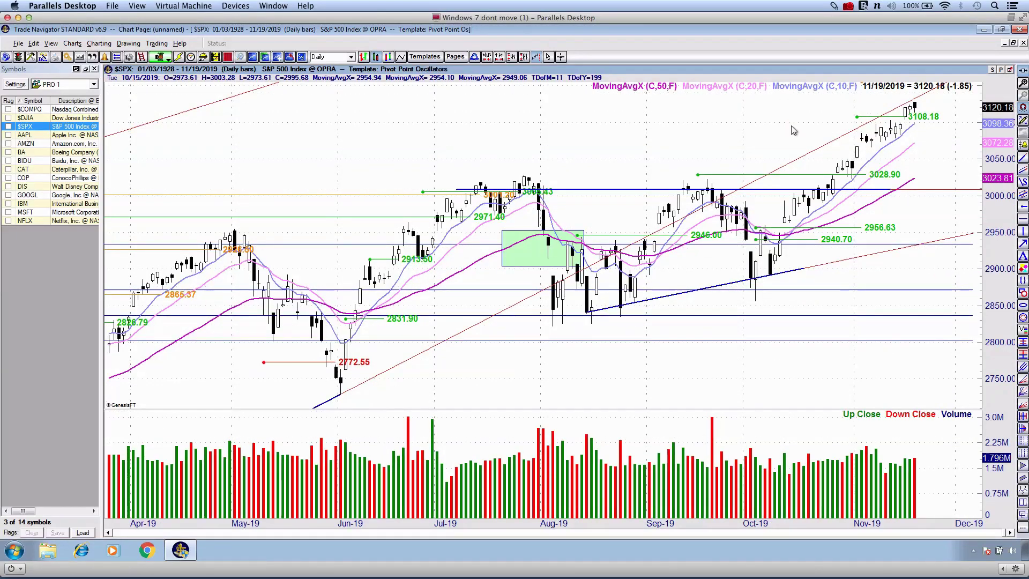
{"action": "key", "text": "ctrl+o"}
{"action": "key", "text": "ctrl+2"}
{"action": "mouse_move", "coordinate": [862, 278]}
{"action": "left_mouse_down"}
{"action": "mouse_move", "coordinate": [765, 319]}
{"action": "mouse_move", "coordinate": [810, 280]}
{"action": "left_mouse_up"}
{"action": "mouse_move", "coordinate": [864, 360]}
{"action": "left_mouse_down"}
{"action": "mouse_move", "coordinate": [907, 387]}
{"action": "mouse_move", "coordinate": [803, 367]}
{"action": "left_mouse_up"}
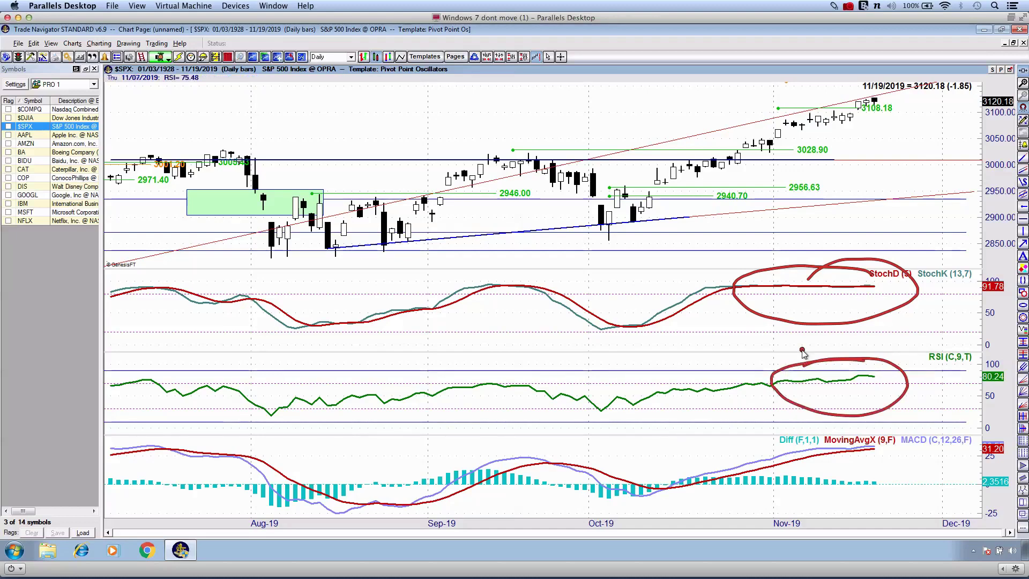
{"action": "key", "text": "Escape"}
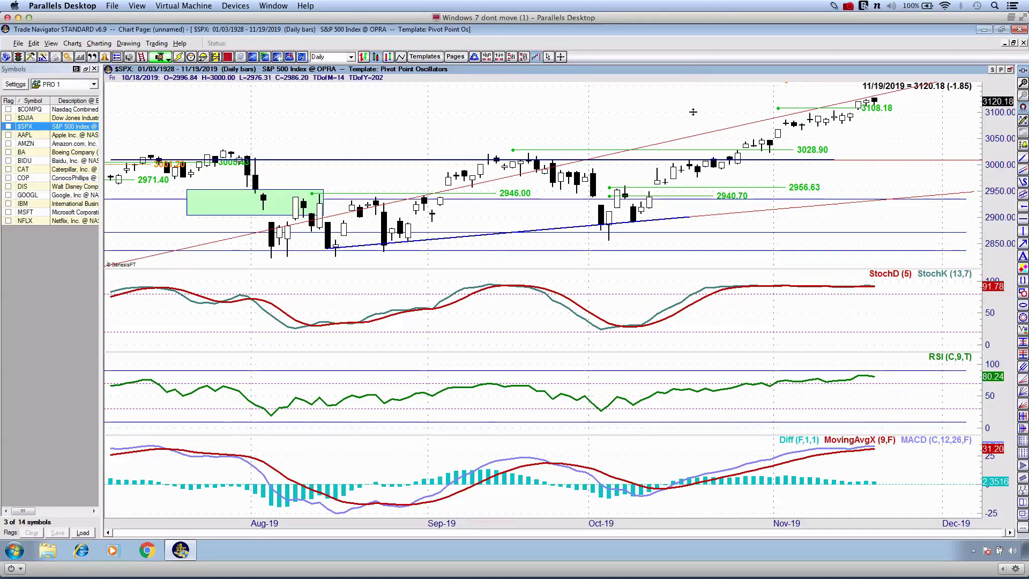
Expand the S&P 500 price scale to bring the 3175.00 level into view, and temporarily mark that level.
{"action": "left_click_drag", "start_coordinate": [697, 111], "coordinate": [546, 121]}
{"action": "left_click", "coordinate": [512, 58]}
{"action": "left_click", "coordinate": [512, 59]}
{"action": "left_click", "coordinate": [511, 59]}
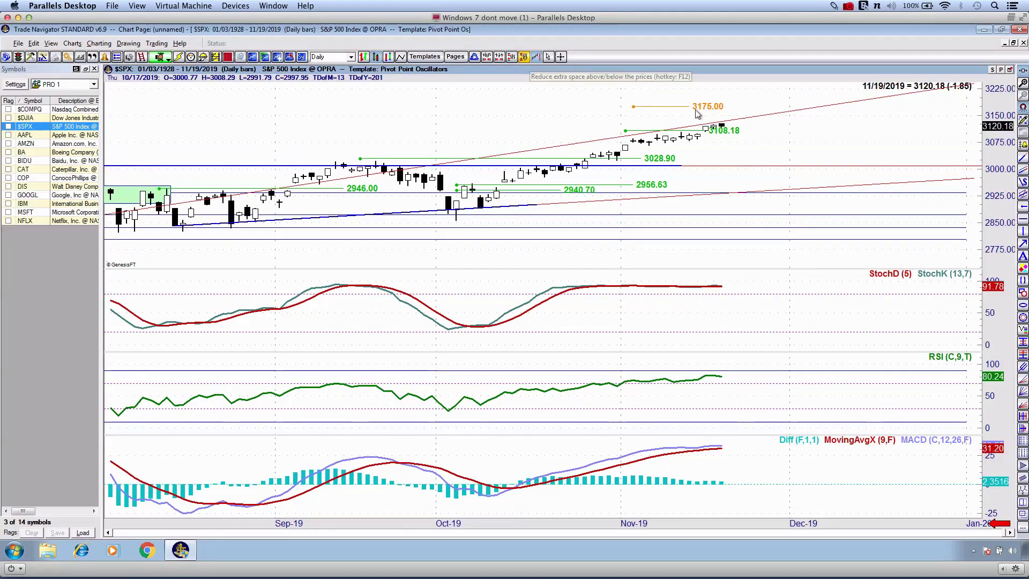
{"action": "mouse_move", "coordinate": [699, 107]}
{"action": "left_mouse_down"}
{"action": "mouse_move", "coordinate": [798, 113]}
{"action": "mouse_move", "coordinate": [799, 104]}
{"action": "mouse_move", "coordinate": [765, 94]}
{"action": "left_mouse_up"}
{"action": "key", "text": "ctrl+shift+d"}
{"action": "key", "text": "Escape"}
{"action": "mouse_move", "coordinate": [729, 134]}
{"action": "left_mouse_down"}
{"action": "mouse_move", "coordinate": [772, 115]}
{"action": "mouse_move", "coordinate": [802, 153]}
{"action": "mouse_move", "coordinate": [872, 65]}
{"action": "left_mouse_up"}
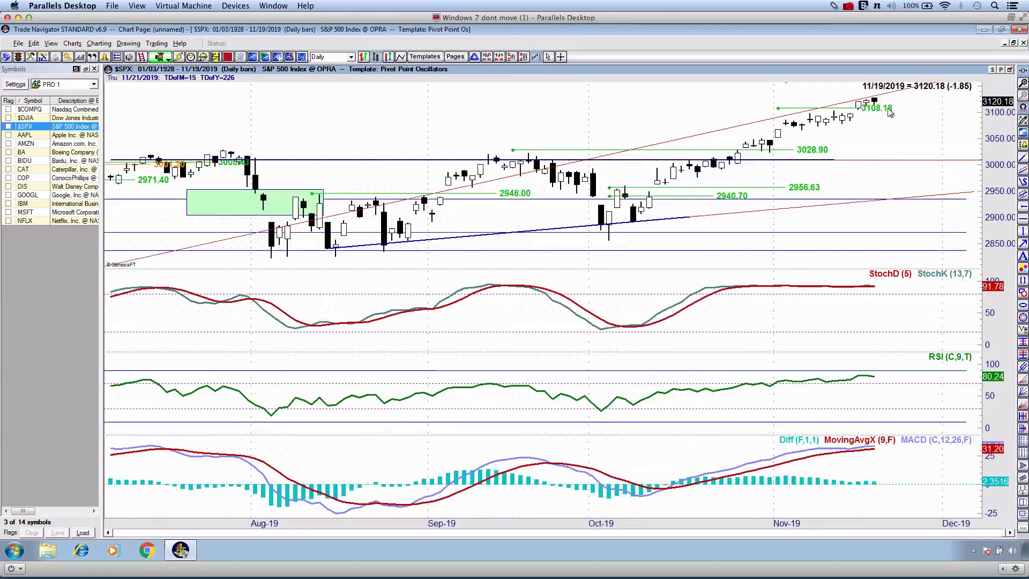
Apply the Pivot Point Trend template to the S&P 500 chart and mark the latest ADX reading at the 50 line.
{"action": "left_click_drag", "start_coordinate": [838, 99], "coordinate": [689, 96]}
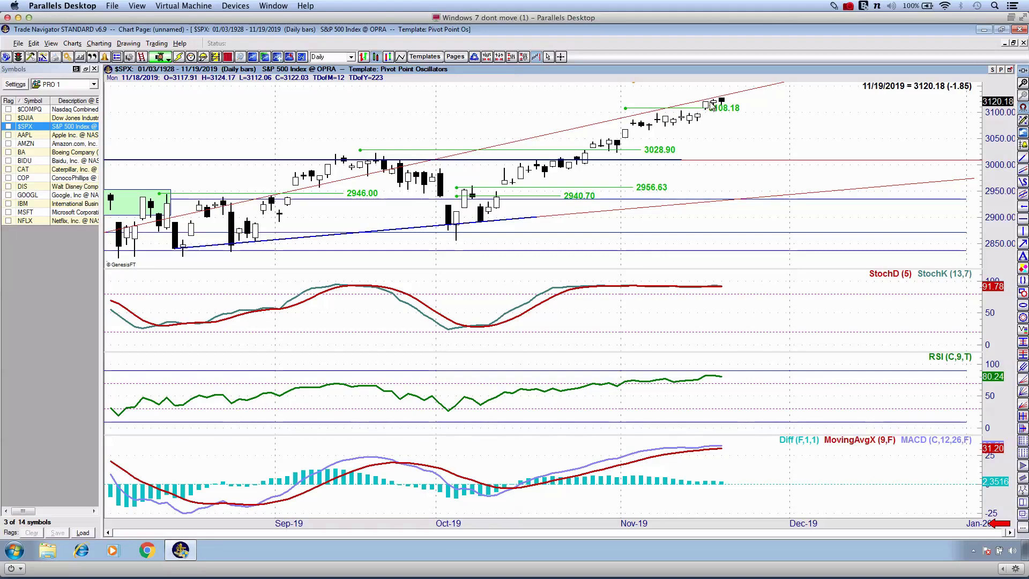
{"action": "key", "text": "ctrl+1"}
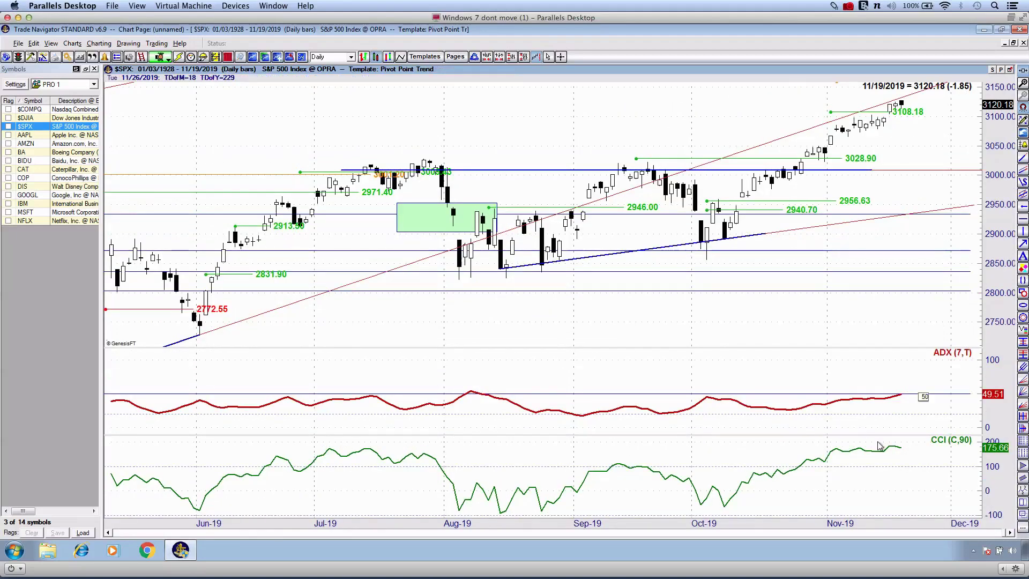
{"action": "key", "text": "ctrl+alt+Tab"}
{"action": "left_click_drag", "start_coordinate": [894, 390], "coordinate": [931, 389]}
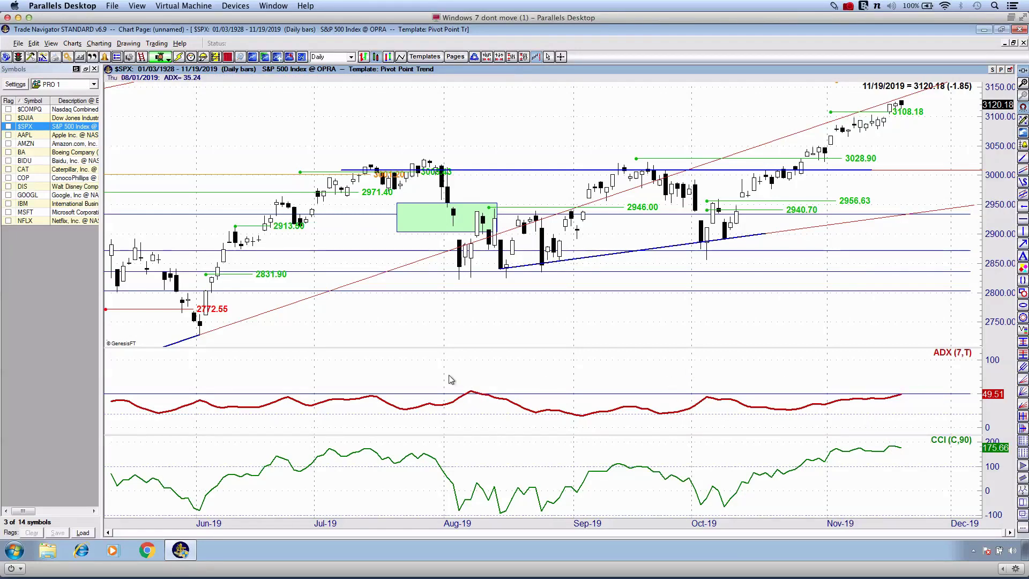
Mark the latest short stretch of the CCI line in red, and clear the mark.
{"action": "key", "text": "ctrl+2"}
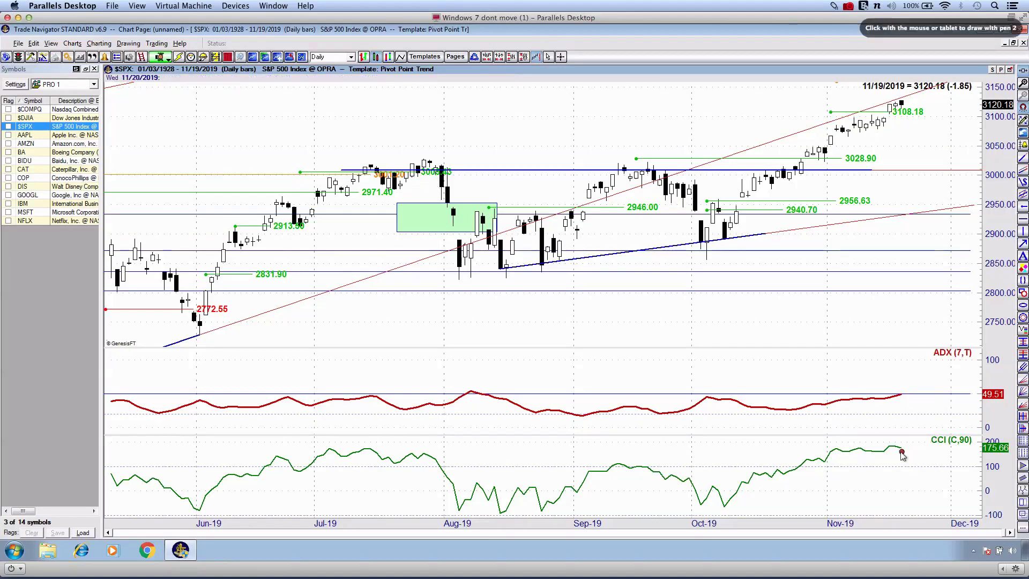
{"action": "left_click_drag", "start_coordinate": [891, 447], "coordinate": [903, 448]}
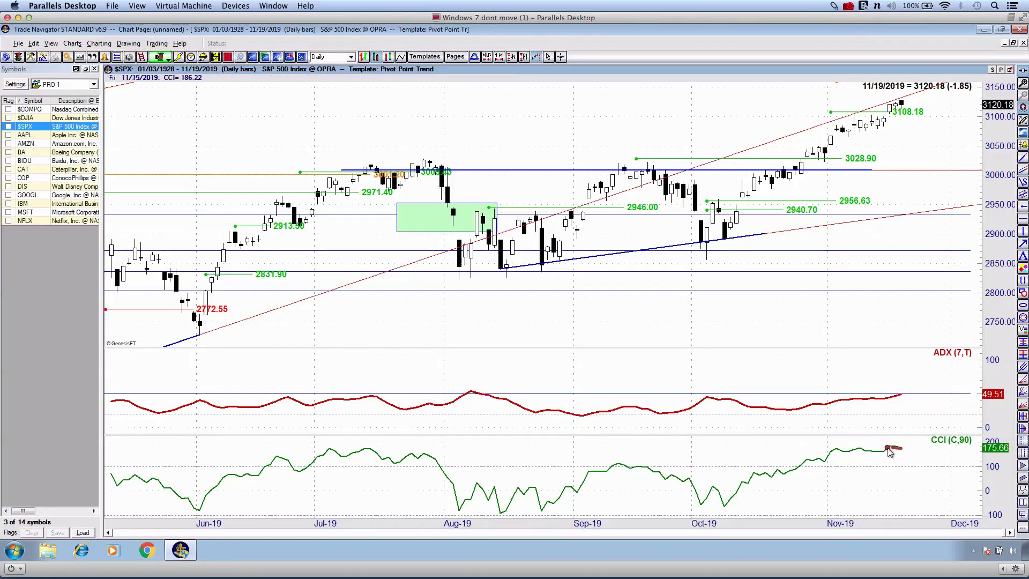
{"action": "key", "text": "Escape"}
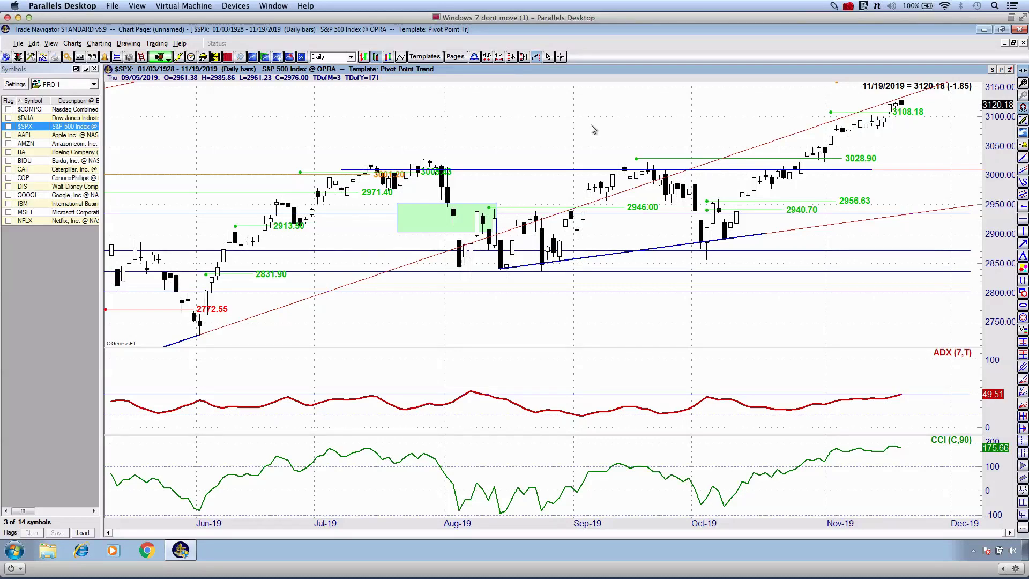
{"action": "key", "text": "Right"}
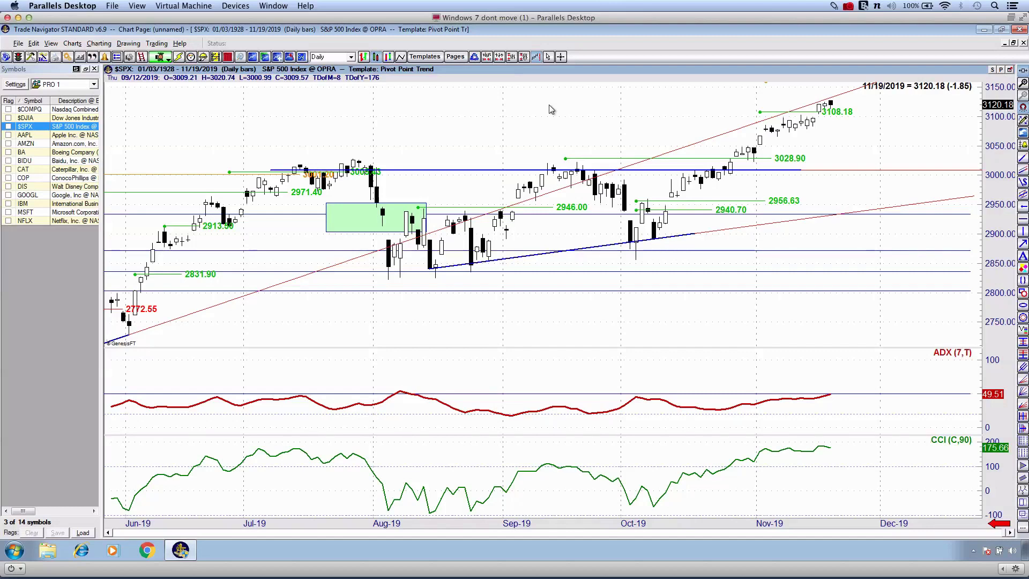
{"action": "scroll", "coordinate": [566, 110], "scroll_direction": "down", "scroll_amount": 1}
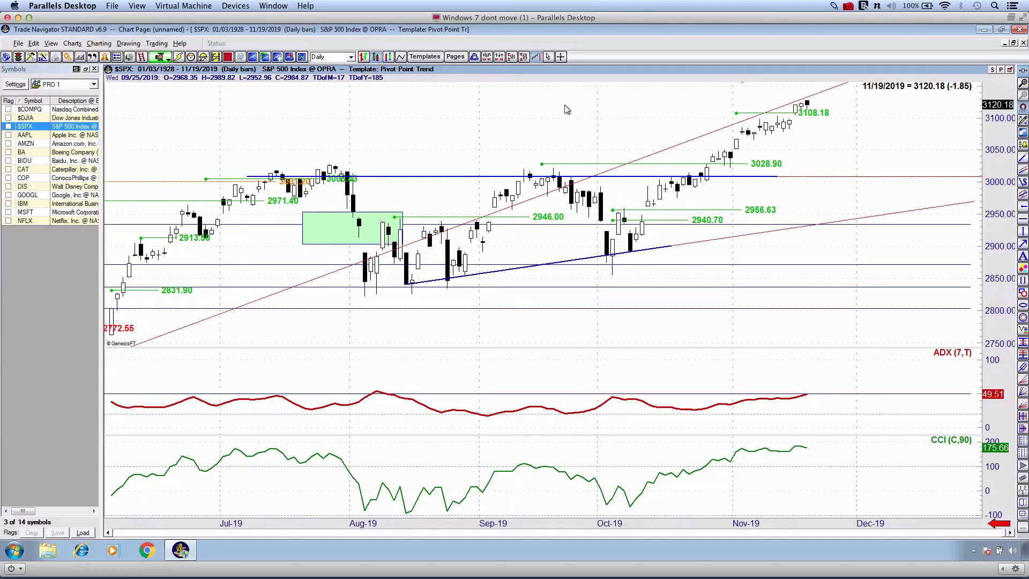
{"action": "left_click_drag", "start_coordinate": [790, 119], "coordinate": [880, 121]}
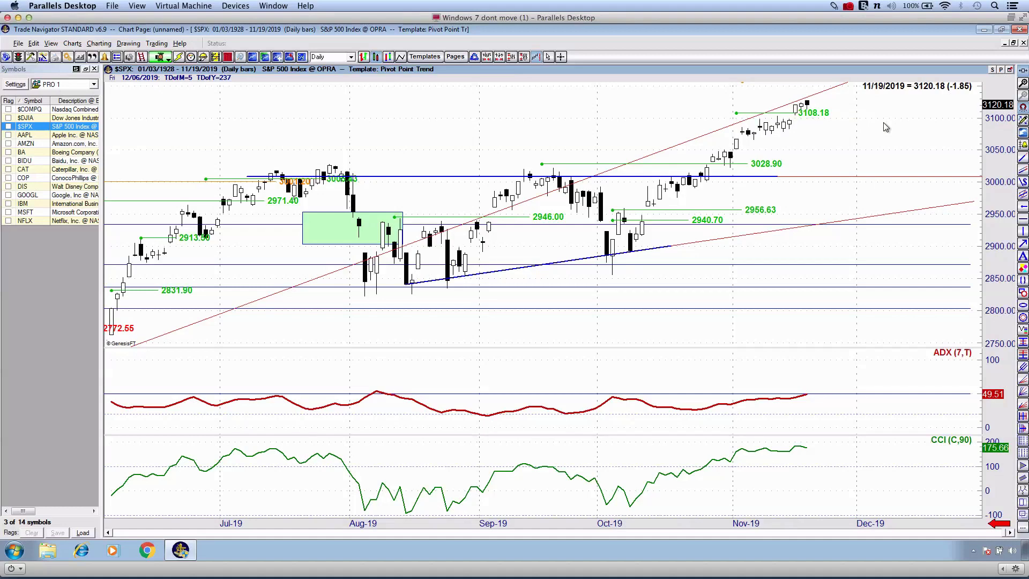
Open the Dow Jones Industrials daily chart, mark the rally from the October low and a pullback from the latest candle in red, and clear the markup.
{"action": "left_click", "coordinate": [37, 118]}
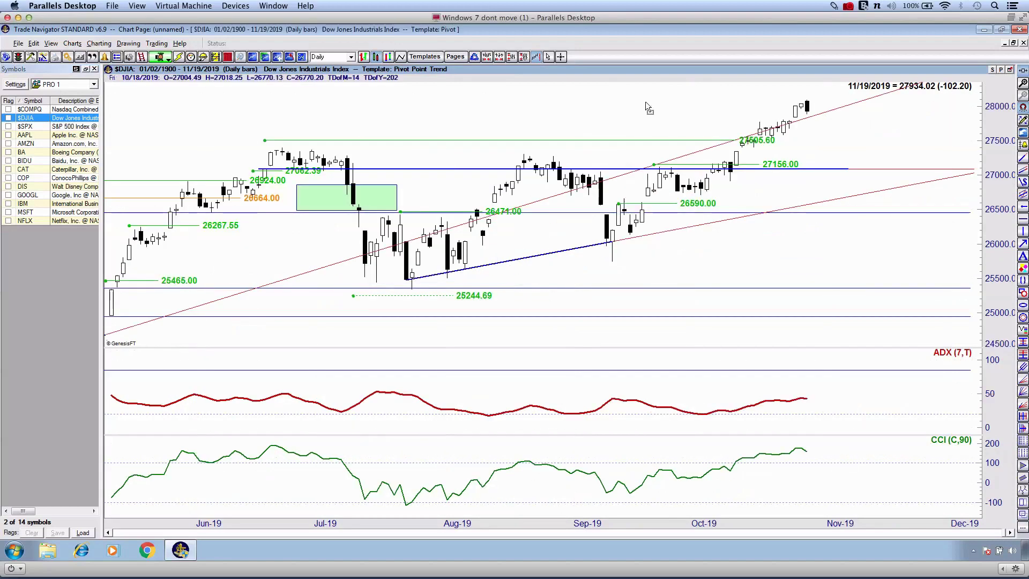
{"action": "left_click_drag", "start_coordinate": [645, 102], "coordinate": [545, 104]}
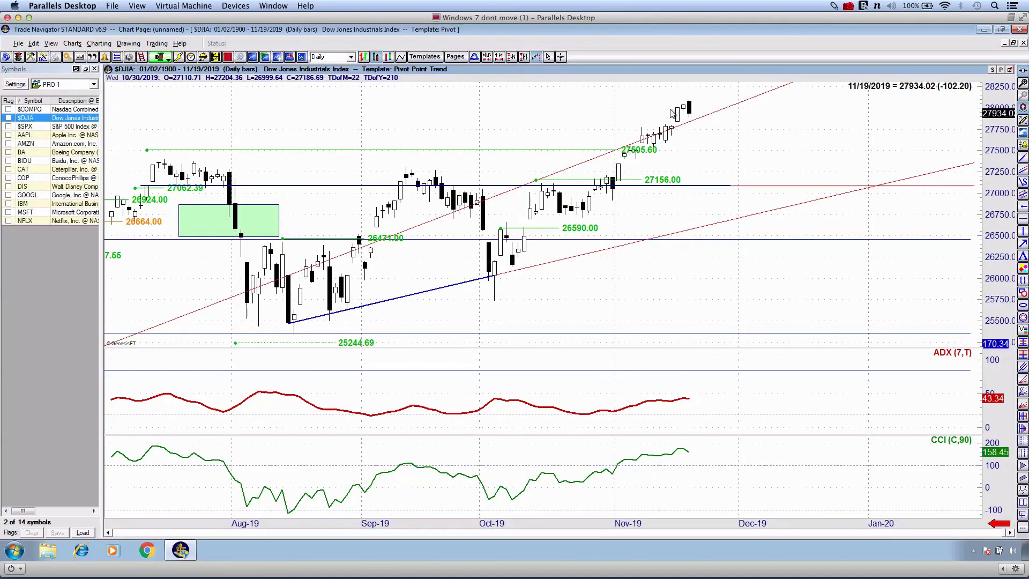
{"action": "mouse_move", "coordinate": [688, 102]}
{"action": "left_mouse_down"}
{"action": "mouse_move", "coordinate": [703, 144]}
{"action": "mouse_move", "coordinate": [720, 119]}
{"action": "left_mouse_up"}
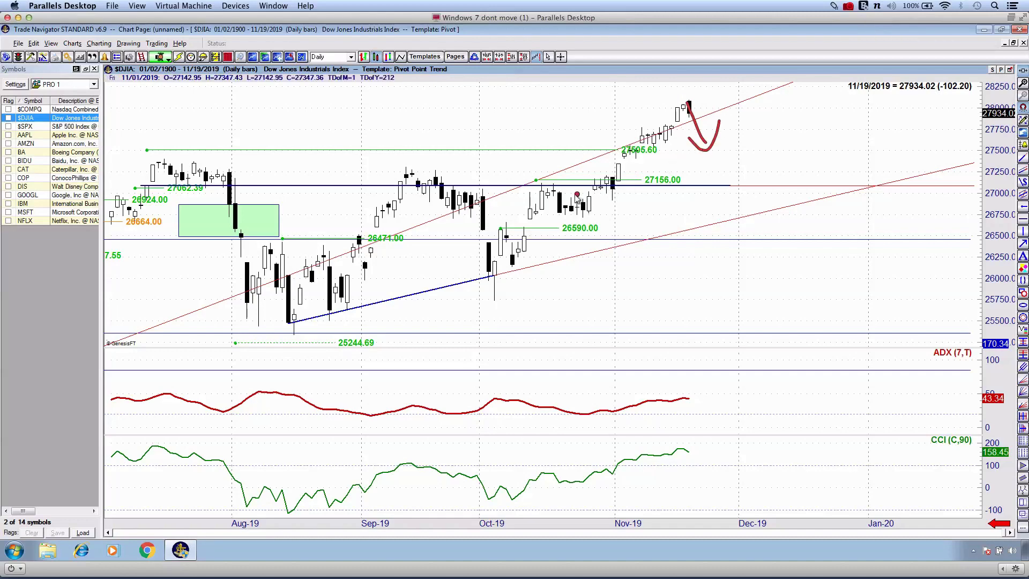
{"action": "mouse_move", "coordinate": [482, 248]}
{"action": "left_mouse_down"}
{"action": "mouse_move", "coordinate": [498, 263]}
{"action": "mouse_move", "coordinate": [636, 182]}
{"action": "mouse_move", "coordinate": [690, 99]}
{"action": "left_mouse_up"}
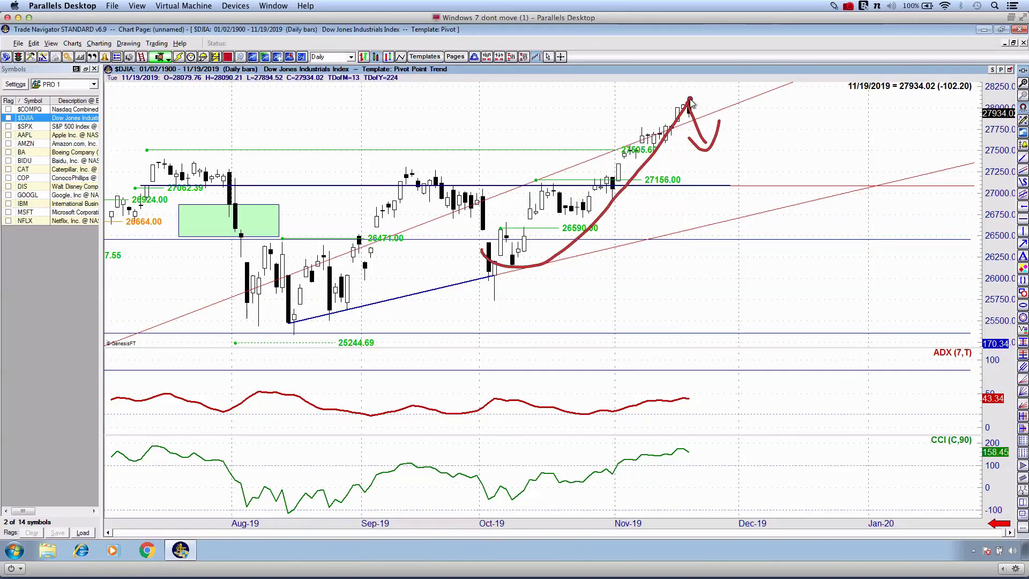
{"action": "key", "text": "Escape"}
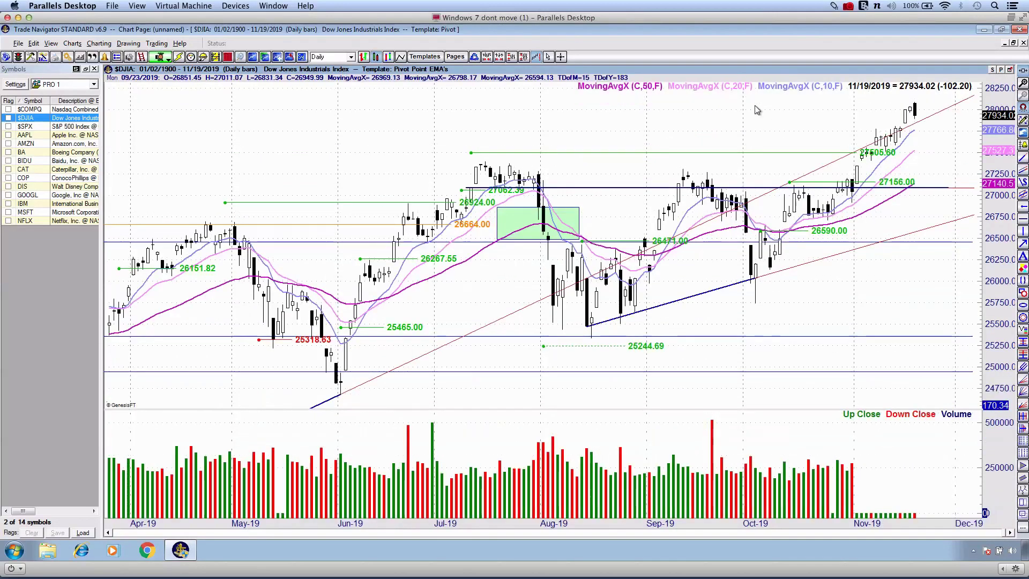
Draw red horizontal lines from the ends of the Dow's 10- and 20-period moving averages, and clear them.
{"action": "scroll", "coordinate": [712, 110], "scroll_direction": "up", "scroll_amount": 1}
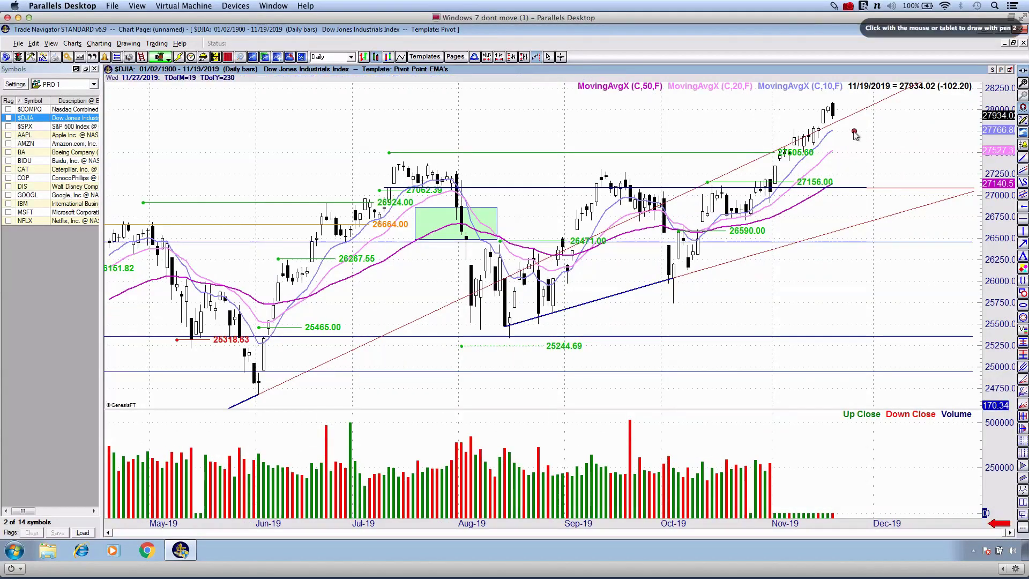
{"action": "mouse_move", "coordinate": [827, 131]}
{"action": "left_mouse_down"}
{"action": "mouse_move", "coordinate": [902, 131]}
{"action": "mouse_move", "coordinate": [932, 148]}
{"action": "left_mouse_up"}
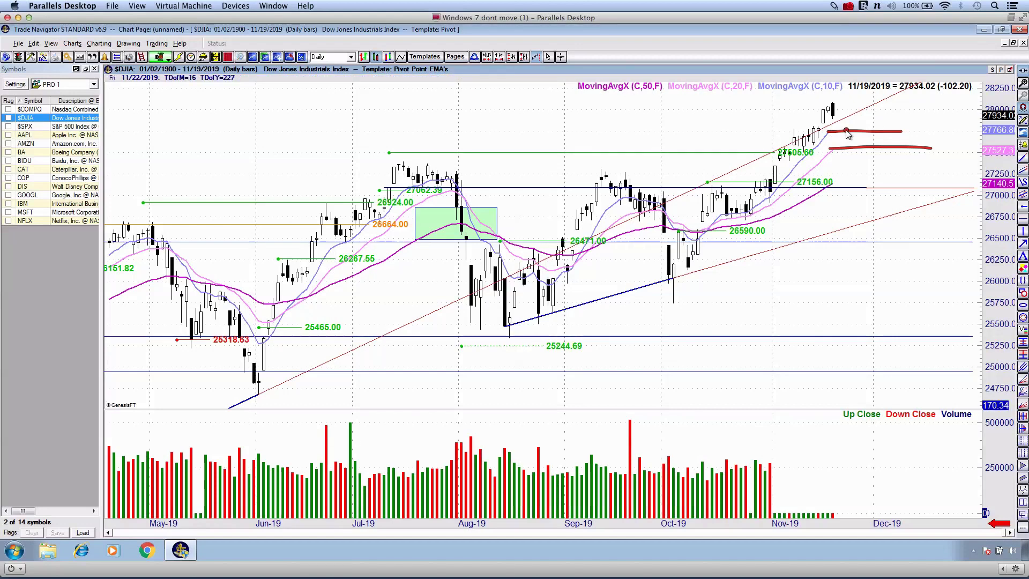
{"action": "key", "text": "Escape"}
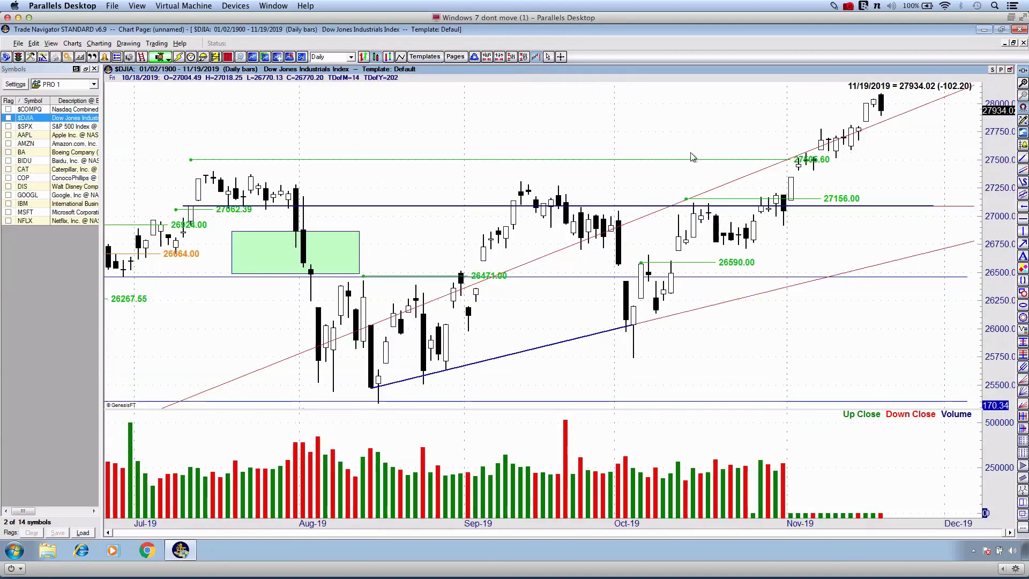
Trace the Dow's horizontal resistance line just above 27000 in red from July to late November on the Default template, and clear it.
{"action": "mouse_move", "coordinate": [534, 228]}
{"action": "left_mouse_down"}
{"action": "mouse_move", "coordinate": [544, 260]}
{"action": "mouse_move", "coordinate": [898, 165]}
{"action": "mouse_move", "coordinate": [817, 313]}
{"action": "left_mouse_up"}
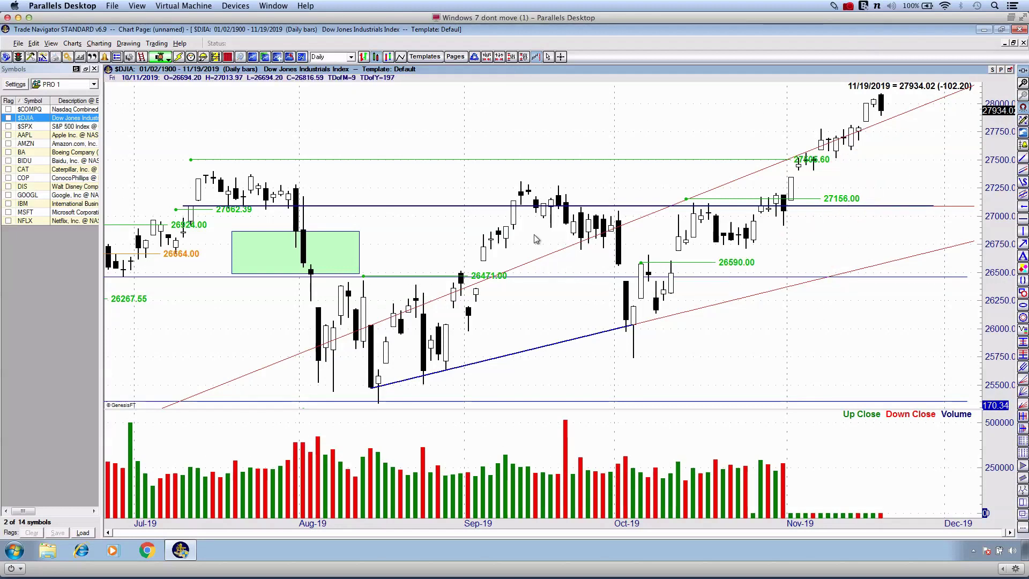
{"action": "left_click_drag", "start_coordinate": [216, 208], "coordinate": [938, 204]}
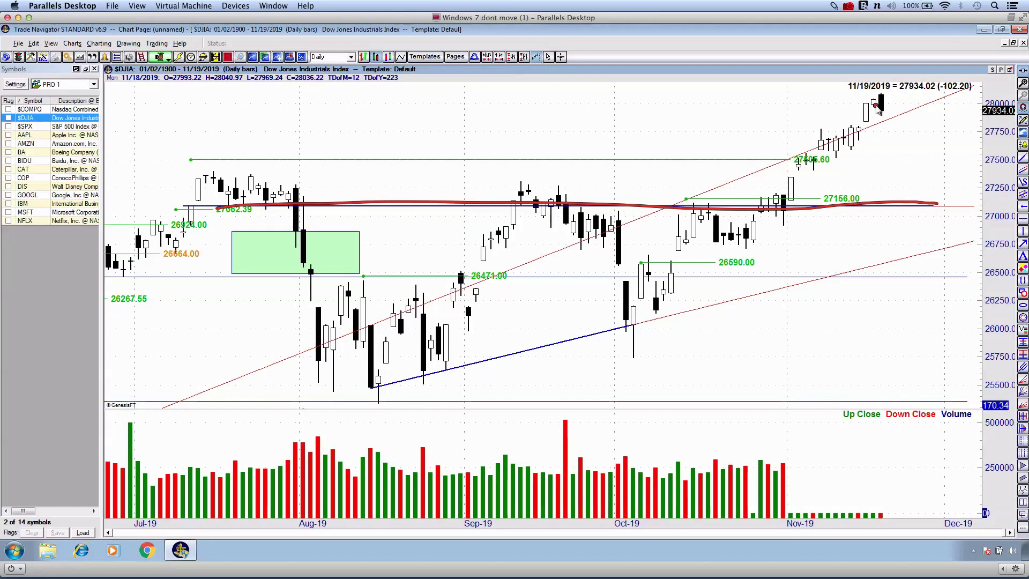
{"action": "key", "text": "Escape"}
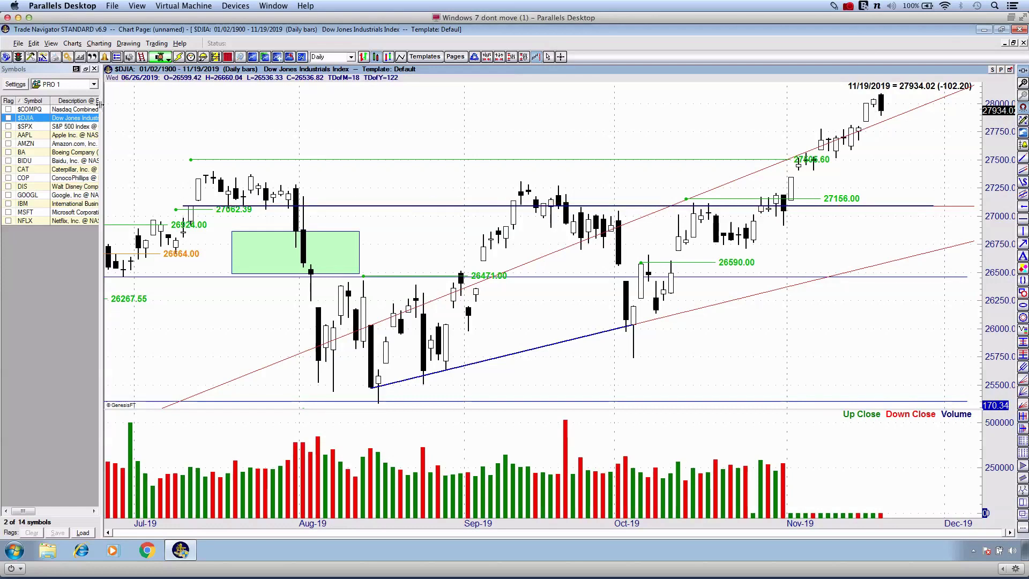
Open the Nasdaq Composite daily chart and mark the edges of the mid-November price gap near 8504.17 in red.
{"action": "left_click", "coordinate": [58, 110]}
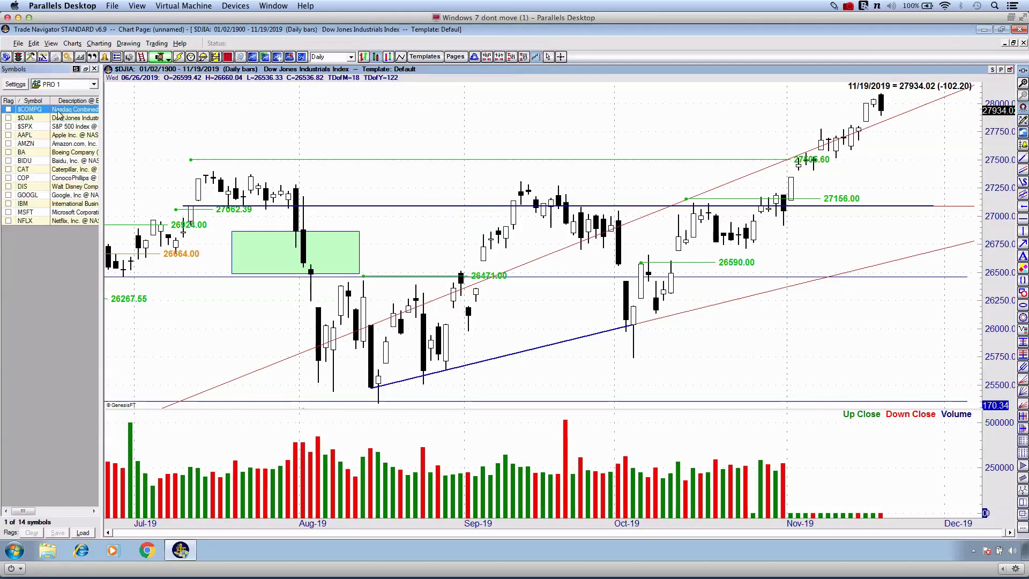
{"action": "left_click_drag", "start_coordinate": [576, 114], "coordinate": [583, 114]}
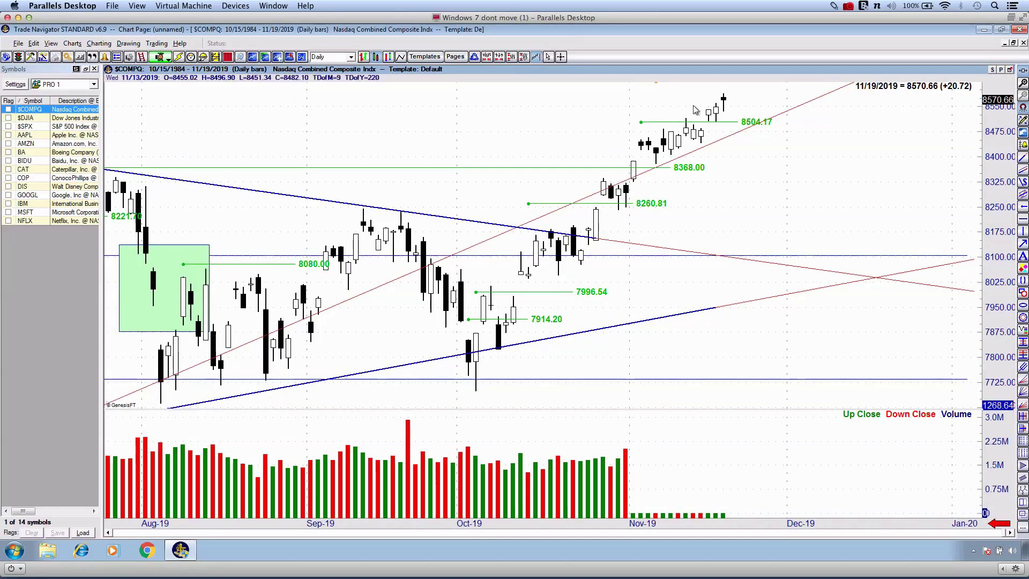
{"action": "key", "text": "ctrl+2"}
{"action": "left_click_drag", "start_coordinate": [48, 96], "coordinate": [273, 69]}
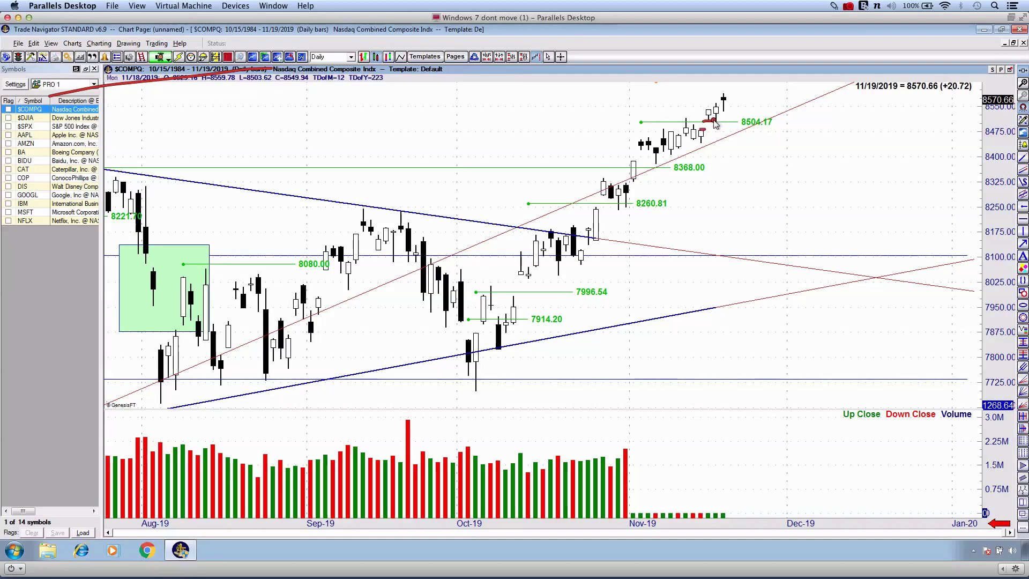
Draw a red loop by the latest Nasdaq candles and an arrow rising from them, and clear the markup.
{"action": "key", "text": "ctrl+3"}
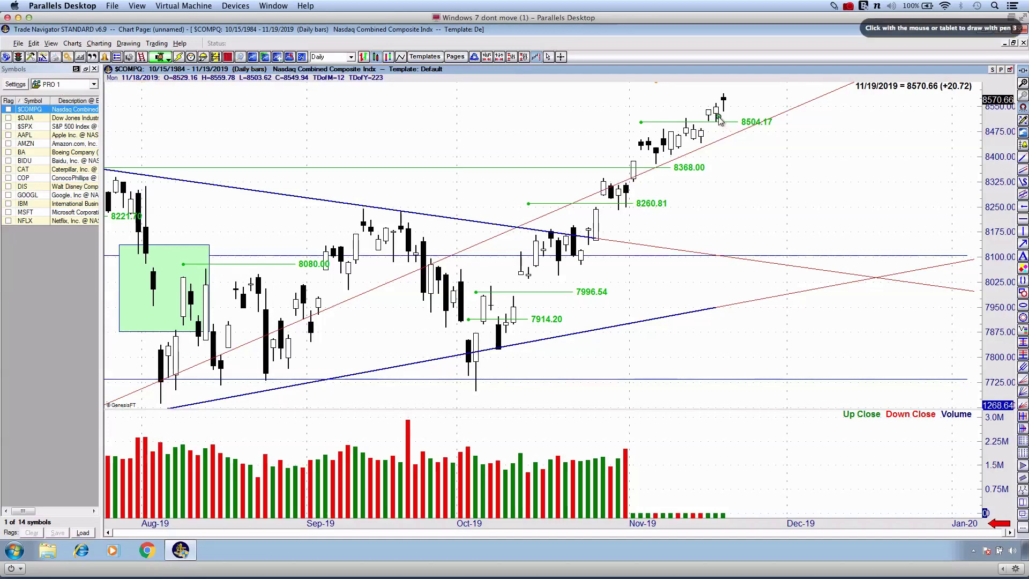
{"action": "key", "text": "2"}
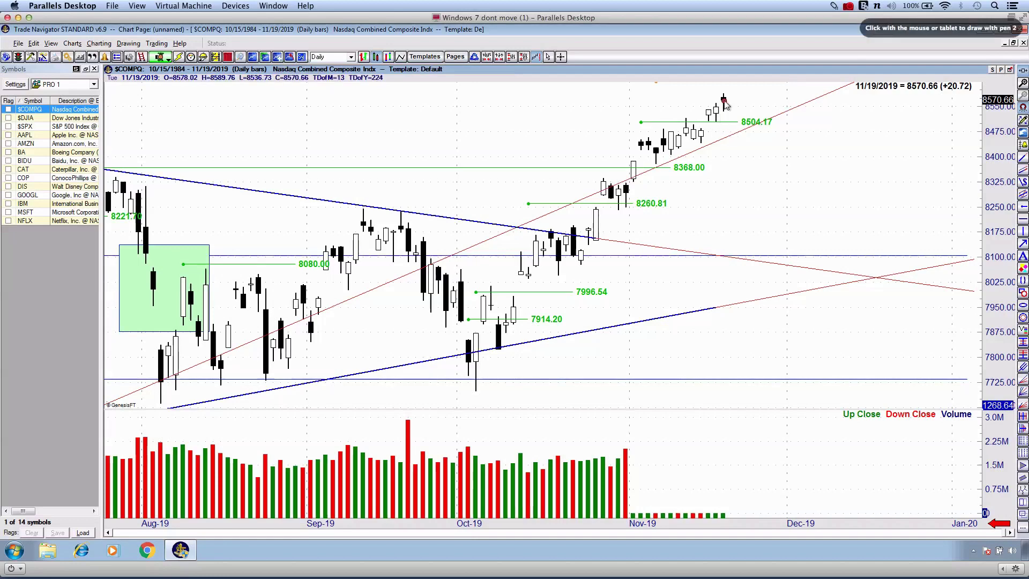
{"action": "mouse_move", "coordinate": [713, 101]}
{"action": "left_mouse_down"}
{"action": "mouse_move", "coordinate": [708, 89]}
{"action": "mouse_move", "coordinate": [721, 88]}
{"action": "mouse_move", "coordinate": [717, 99]}
{"action": "mouse_move", "coordinate": [767, 86]}
{"action": "mouse_move", "coordinate": [776, 126]}
{"action": "left_mouse_up"}
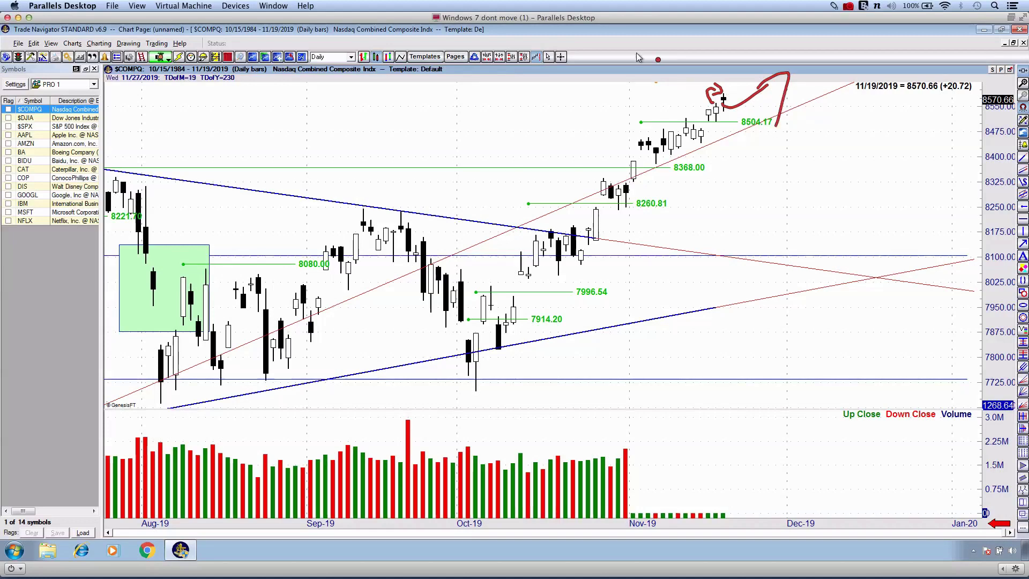
{"action": "key", "text": "Escape"}
Expand the Nasdaq price scale to bring the 8900.00 level into view, mark it temporarily, and return to a closer view of the September-to-November candles.
{"action": "left_click", "coordinate": [513, 57]}
{"action": "left_click", "coordinate": [514, 57]}
{"action": "left_click", "coordinate": [514, 58]}
{"action": "left_click", "coordinate": [514, 57]}
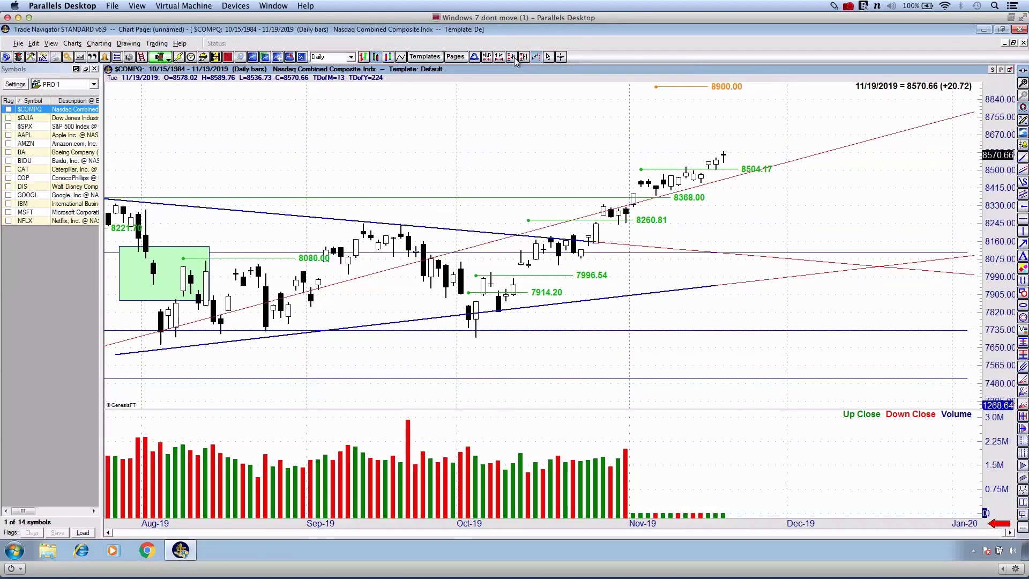
{"action": "left_click", "coordinate": [514, 58]}
{"action": "left_click", "coordinate": [514, 57]}
{"action": "left_click", "coordinate": [514, 58]}
{"action": "key", "text": "ctrl+shift+d"}
{"action": "left_click_drag", "start_coordinate": [684, 117], "coordinate": [798, 124]}
{"action": "key", "text": "Escape"}
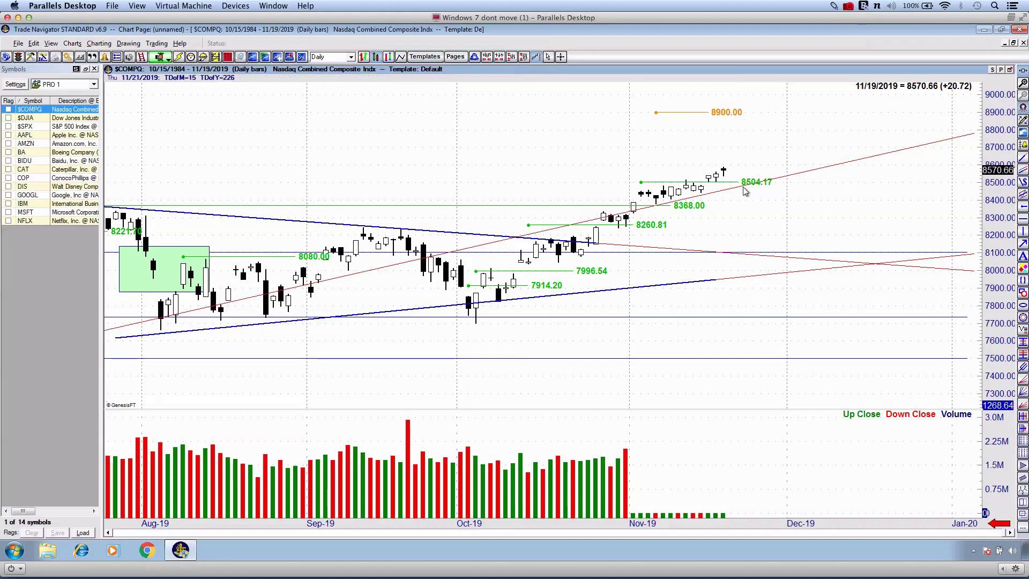
{"action": "scroll", "coordinate": [745, 191], "scroll_direction": "up", "scroll_amount": 4}
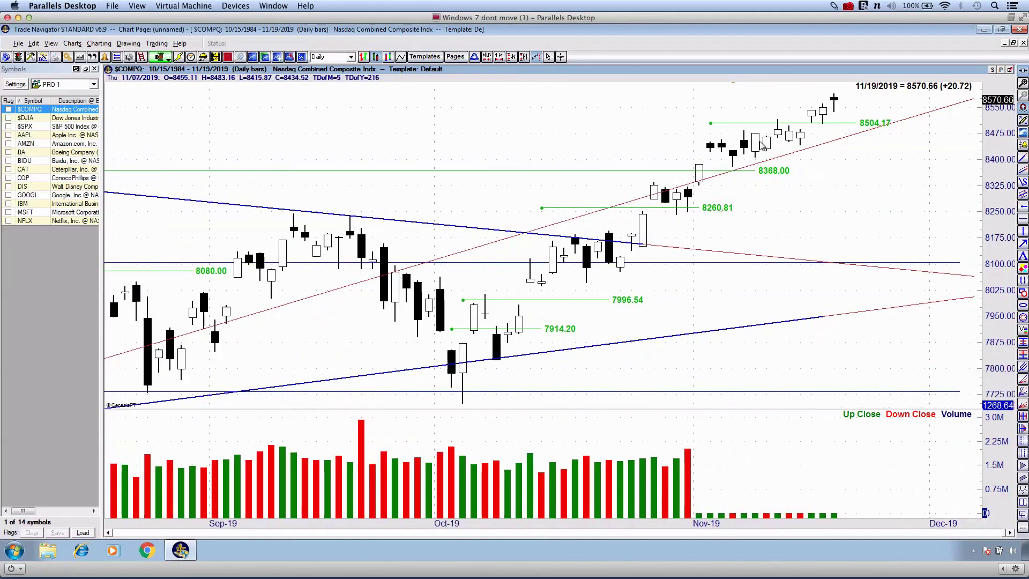
Underline the Nasdaq's mid-November gap in red near 8475.00, loop the early-November gap above 8368.00, and clear the markup.
{"action": "scroll", "coordinate": [763, 146], "scroll_direction": "up", "scroll_amount": 4}
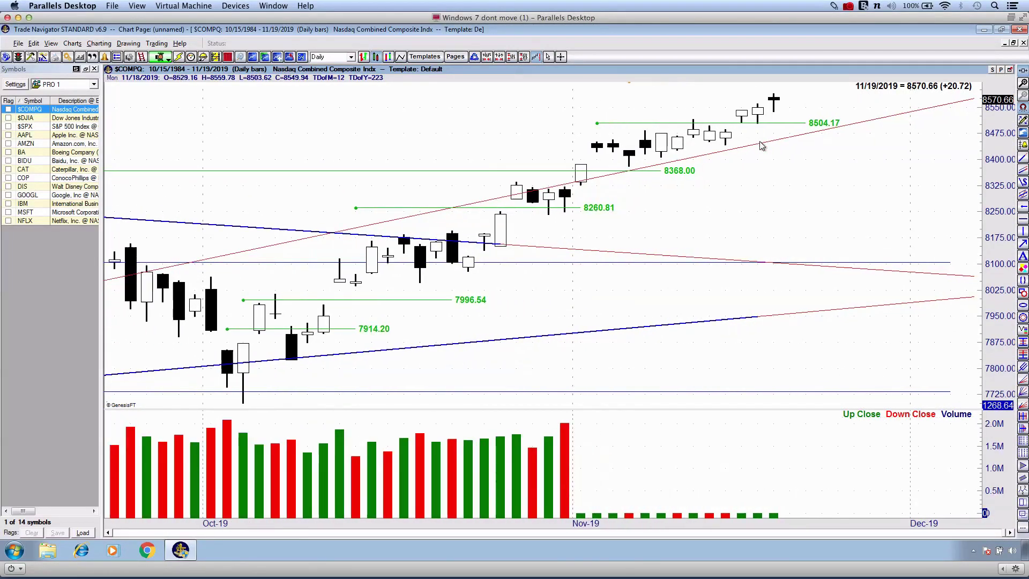
{"action": "scroll", "coordinate": [727, 153], "scroll_direction": "up", "scroll_amount": 2}
{"action": "key", "text": "ctrl+2"}
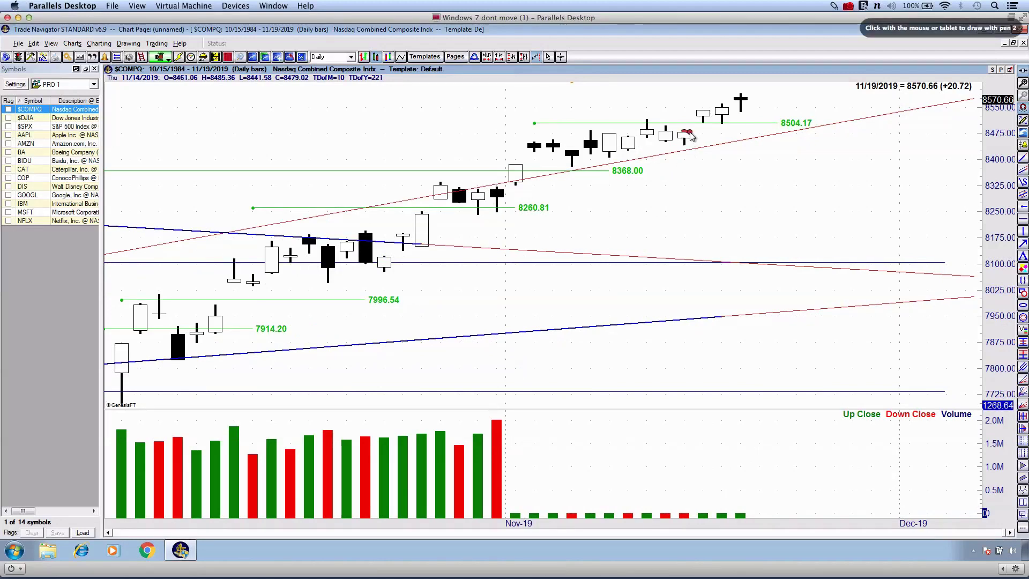
{"action": "left_click_drag", "start_coordinate": [691, 135], "coordinate": [781, 134]}
{"action": "mouse_move", "coordinate": [521, 160]}
{"action": "left_mouse_down"}
{"action": "mouse_move", "coordinate": [535, 147]}
{"action": "mouse_move", "coordinate": [512, 183]}
{"action": "mouse_move", "coordinate": [556, 140]}
{"action": "mouse_move", "coordinate": [564, 173]}
{"action": "left_mouse_up"}
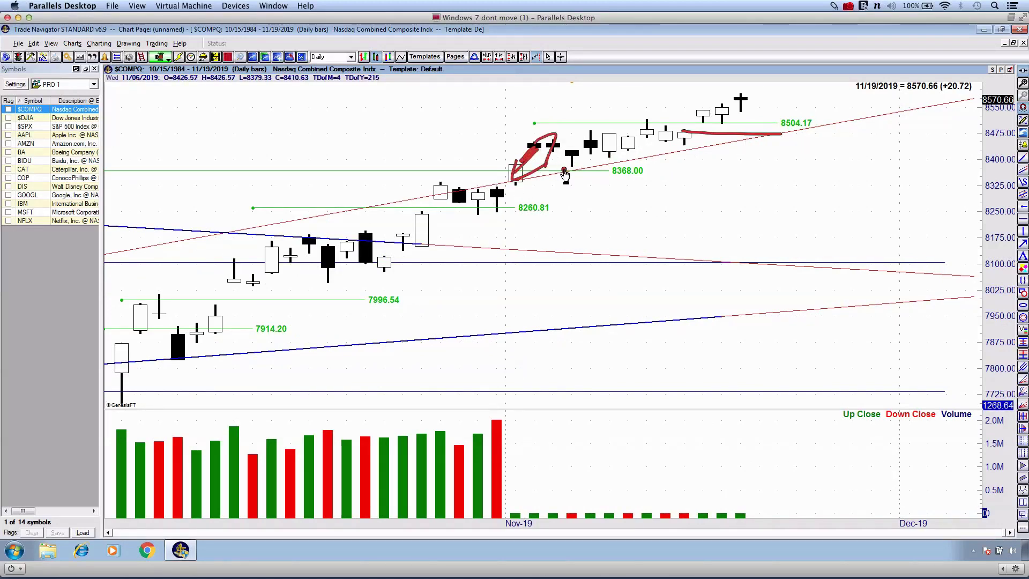
{"action": "key", "text": "Escape"}
Mark the Nasdaq's early-November pullback with red strokes, draw a green arrow curving up past the latest candle, and clear the markup.
{"action": "key", "text": "ctrl+2"}
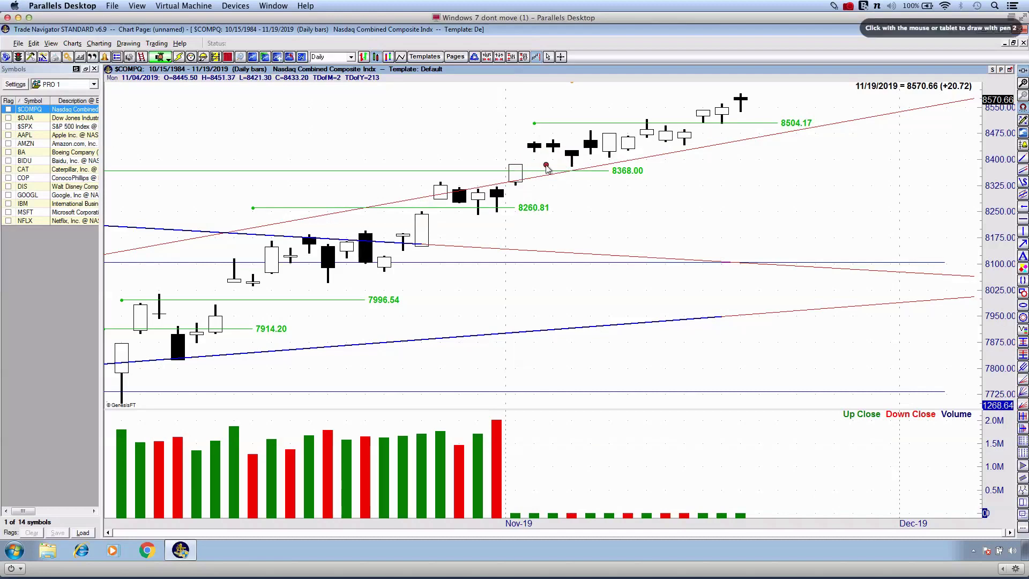
{"action": "mouse_move", "coordinate": [520, 163]}
{"action": "left_mouse_down"}
{"action": "mouse_move", "coordinate": [552, 145]}
{"action": "mouse_move", "coordinate": [582, 164]}
{"action": "mouse_move", "coordinate": [512, 166]}
{"action": "mouse_move", "coordinate": [584, 169]}
{"action": "mouse_move", "coordinate": [664, 148]}
{"action": "mouse_move", "coordinate": [627, 172]}
{"action": "left_mouse_up"}
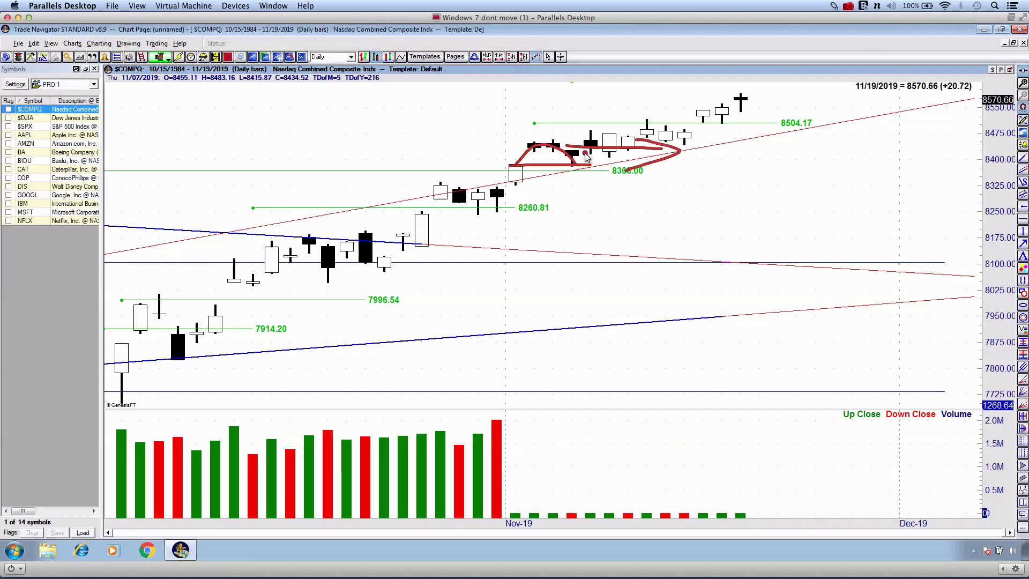
{"action": "mouse_move", "coordinate": [577, 151]}
{"action": "left_mouse_down"}
{"action": "mouse_move", "coordinate": [619, 170]}
{"action": "mouse_move", "coordinate": [748, 98]}
{"action": "mouse_move", "coordinate": [737, 165]}
{"action": "left_mouse_up"}
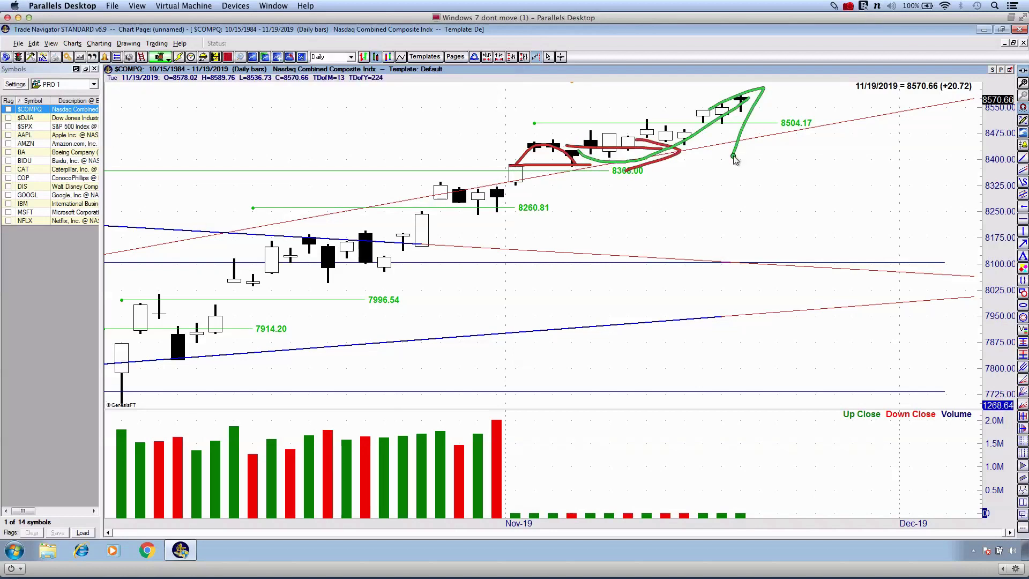
{"action": "key", "text": "Escape"}
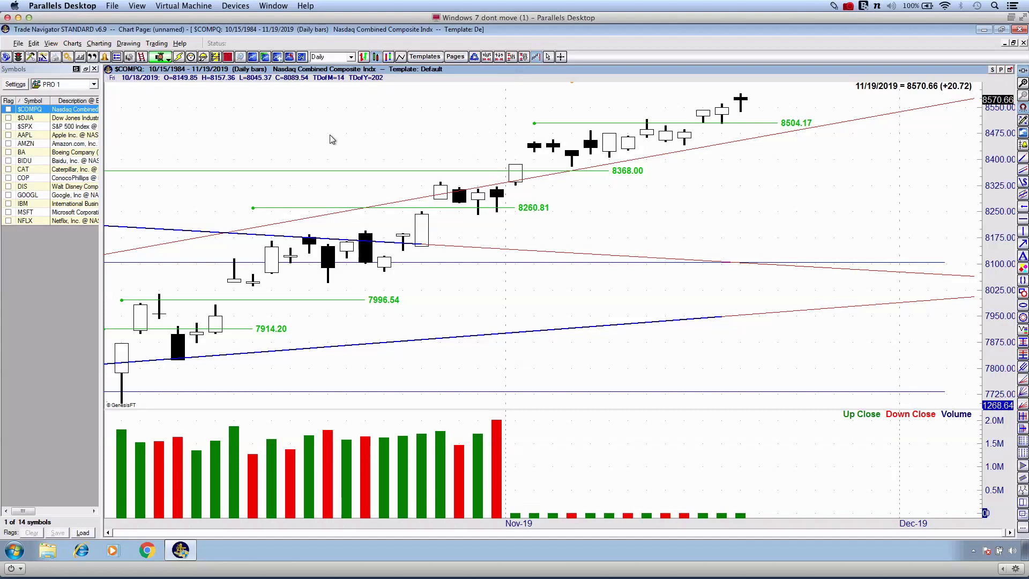
Open the Apple daily chart and frame the candles from September to November.
{"action": "key", "text": "Down"}
{"action": "key", "text": "Down"}
{"action": "key", "text": "Down"}
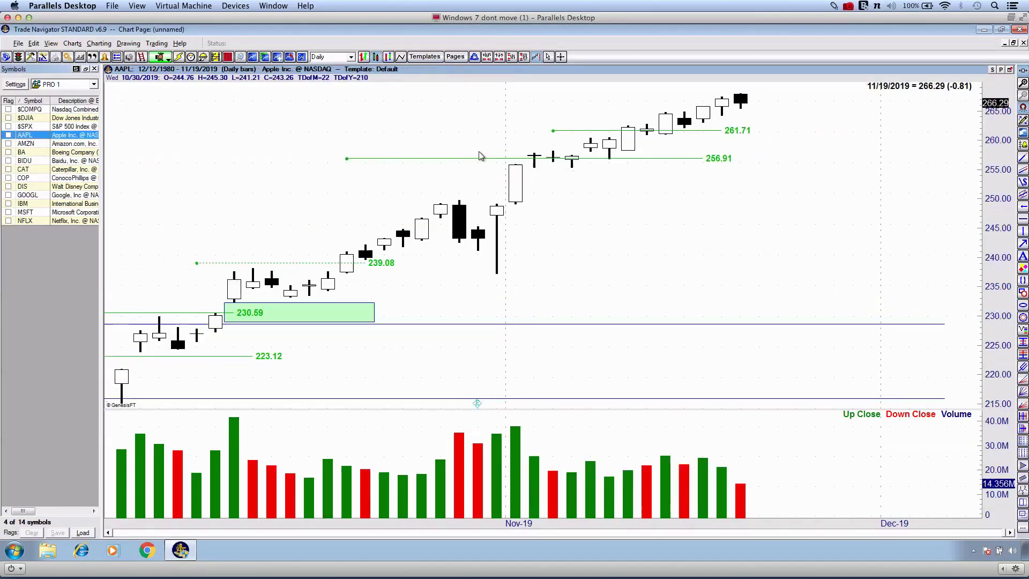
{"action": "left_click", "coordinate": [518, 107]}
{"action": "scroll", "coordinate": [519, 108], "scroll_direction": "down", "scroll_amount": 10}
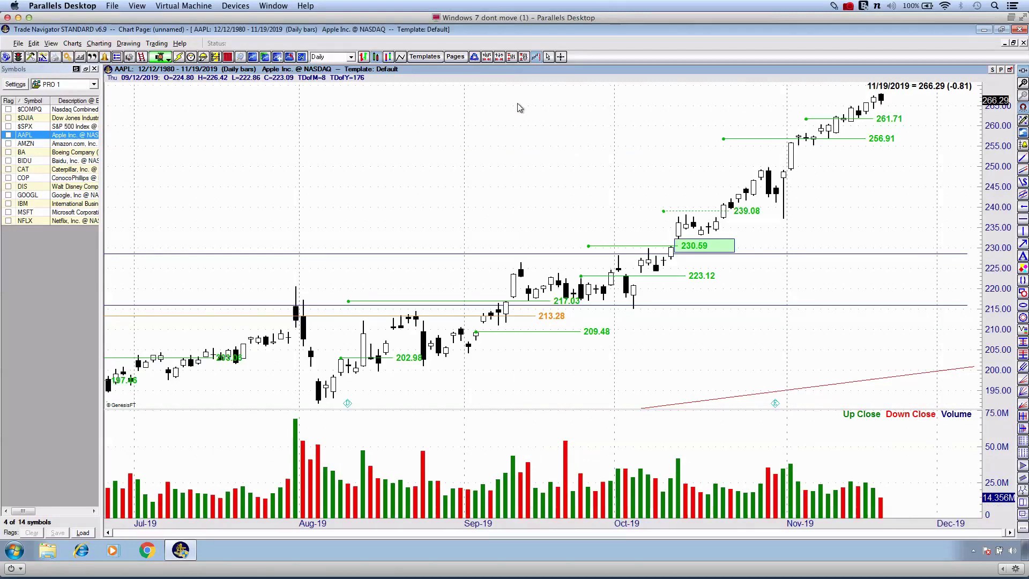
{"action": "scroll", "coordinate": [519, 108], "scroll_direction": "up", "scroll_amount": 3}
{"action": "scroll", "coordinate": [518, 107], "scroll_direction": "up", "scroll_amount": 4}
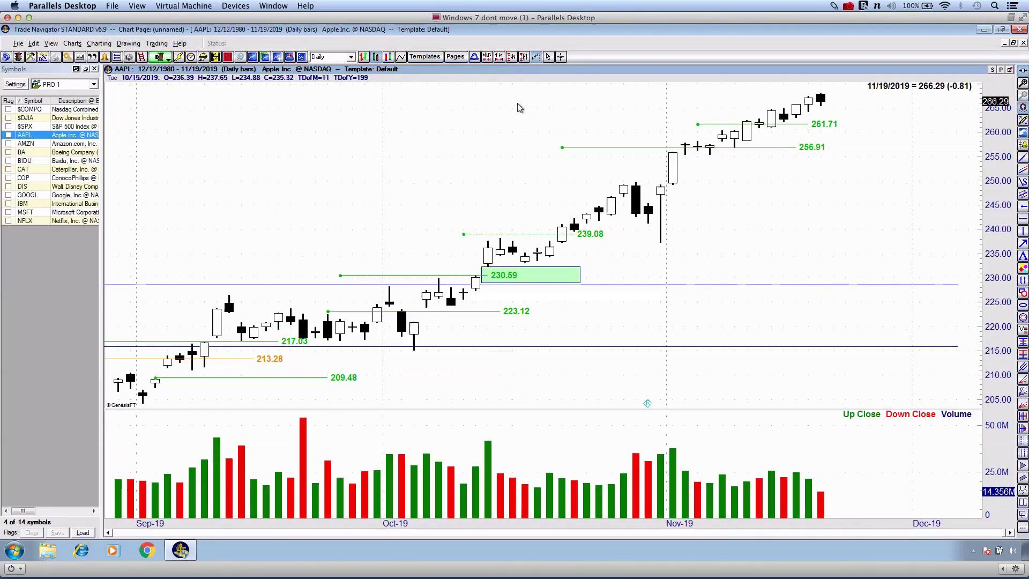
Underline the Apple chart's header in red, mark levels just below 261.71 and 256.91 and the latest candles, and clear the markup.
{"action": "key", "text": "ctrl+grave"}
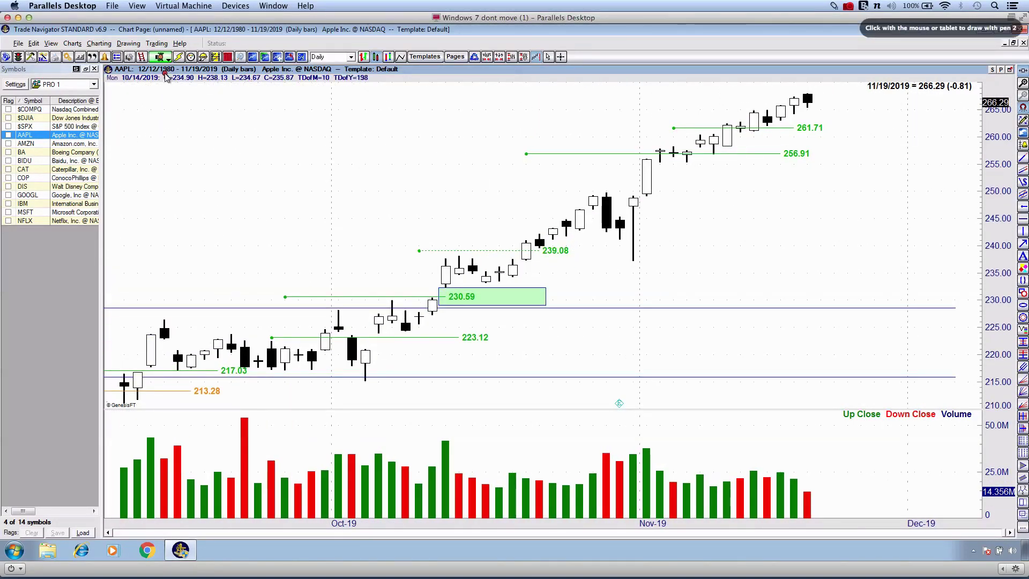
{"action": "left_click_drag", "start_coordinate": [109, 86], "coordinate": [195, 81]}
{"action": "left_click_drag", "start_coordinate": [744, 167], "coordinate": [849, 167]}
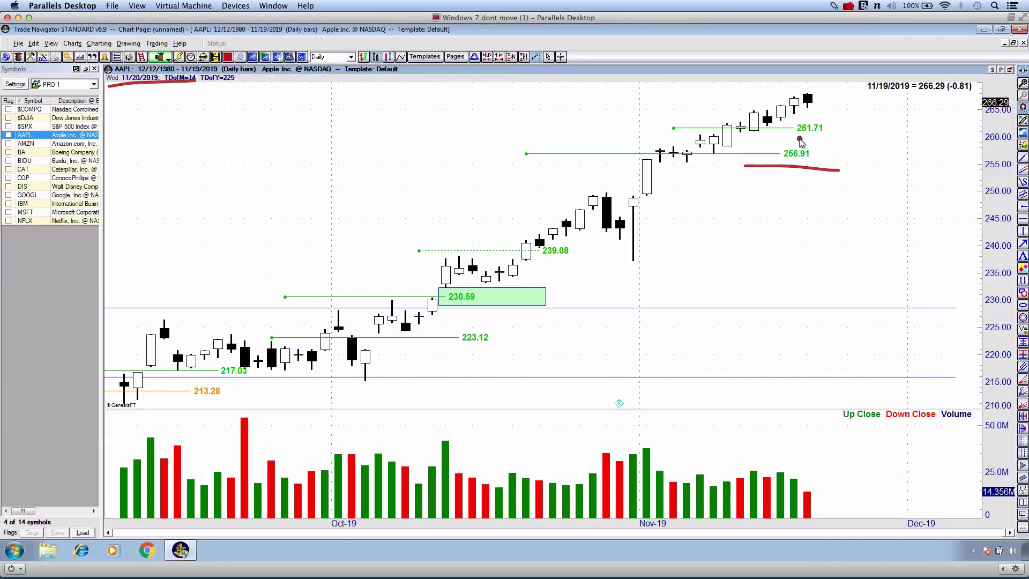
{"action": "left_click_drag", "start_coordinate": [778, 139], "coordinate": [861, 139]}
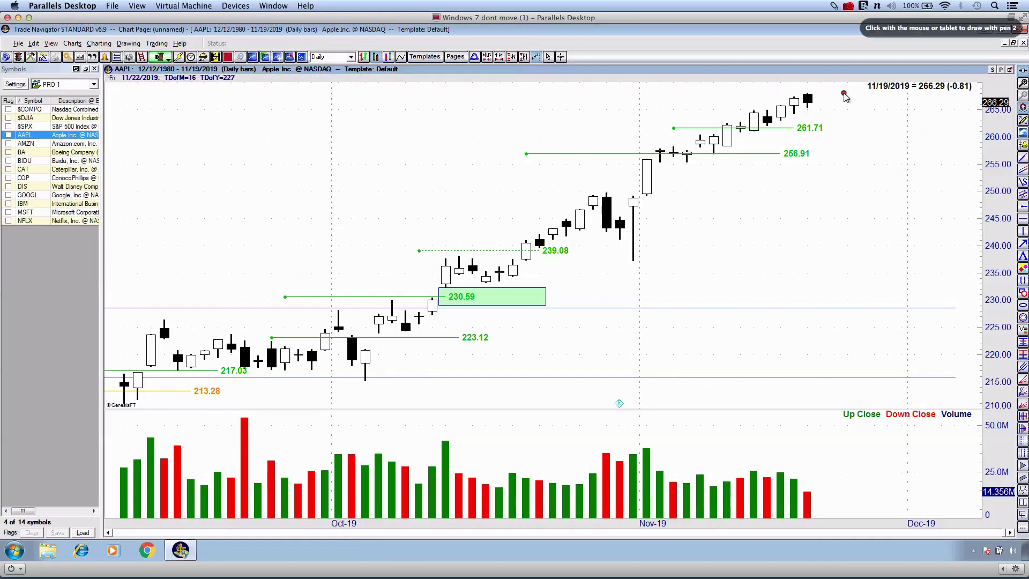
{"action": "mouse_move", "coordinate": [795, 88]}
{"action": "left_mouse_down"}
{"action": "mouse_move", "coordinate": [824, 103]}
{"action": "mouse_move", "coordinate": [809, 121]}
{"action": "left_mouse_up"}
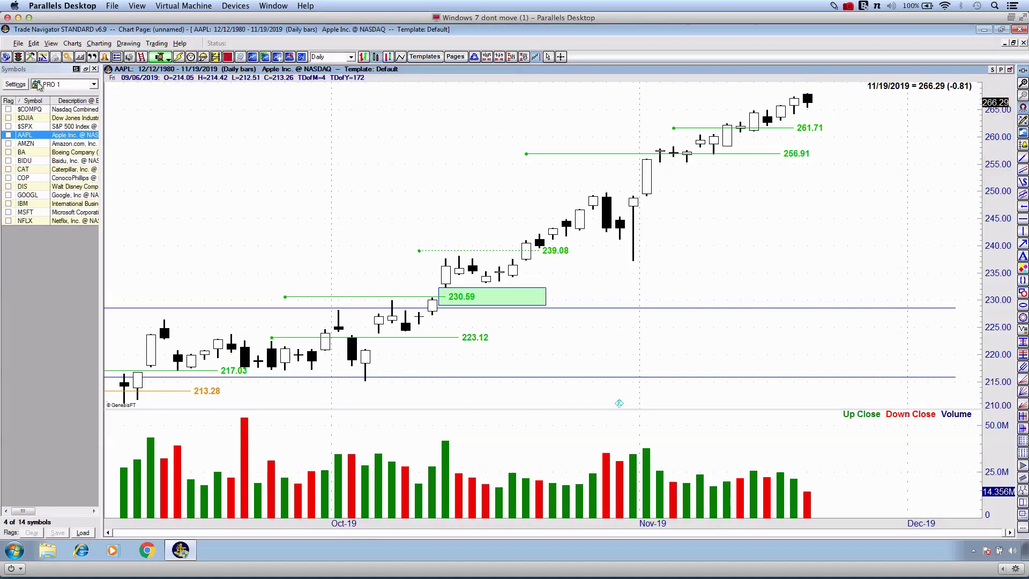
Open the Amazon daily chart and temporarily mark the mid-November candles.
{"action": "left_click", "coordinate": [30, 144]}
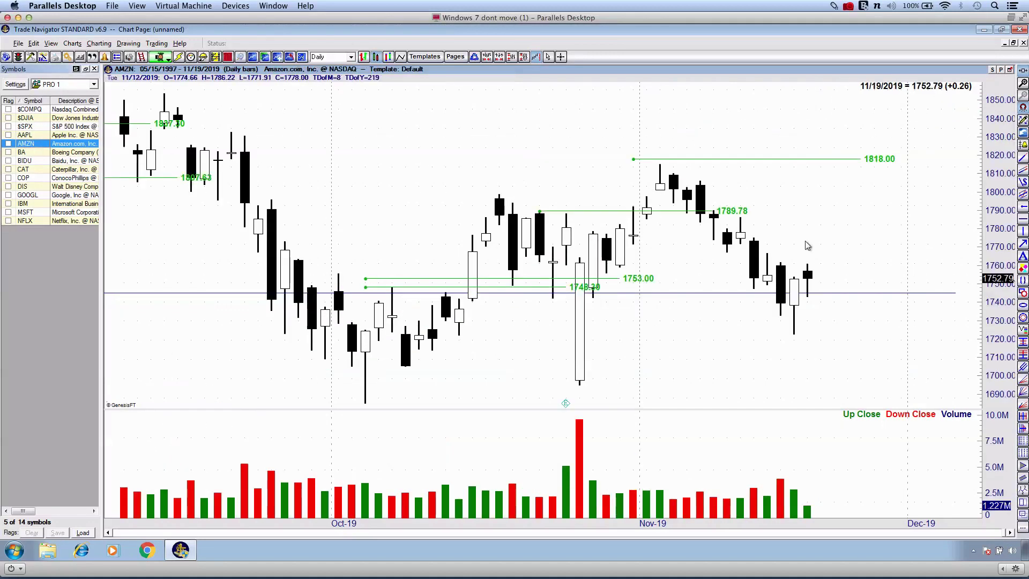
{"action": "mouse_move", "coordinate": [783, 272]}
{"action": "left_mouse_down"}
{"action": "mouse_move", "coordinate": [804, 345]}
{"action": "mouse_move", "coordinate": [778, 289]}
{"action": "mouse_move", "coordinate": [796, 270]}
{"action": "left_mouse_up"}
{"action": "key", "text": "Escape"}
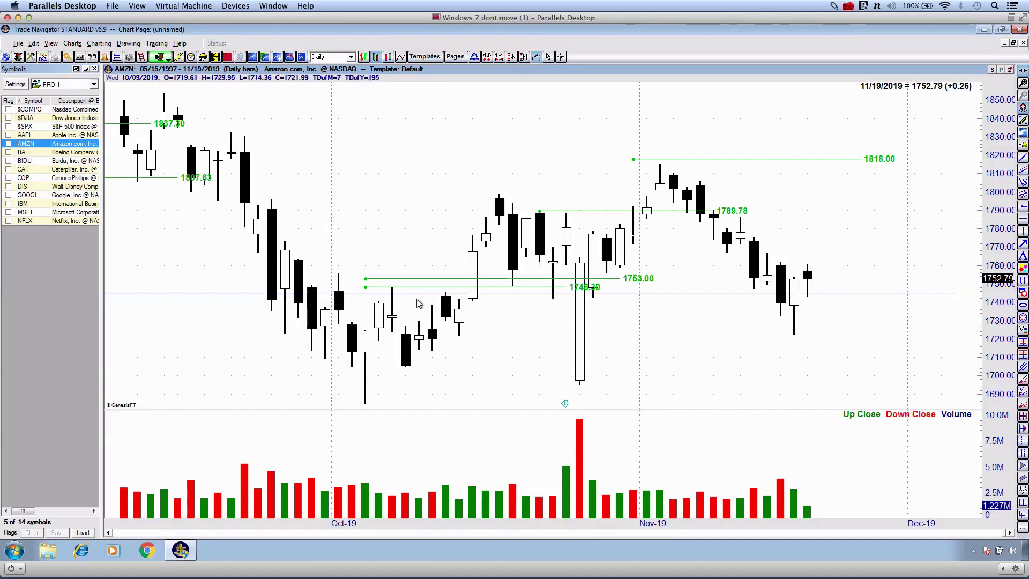
Widen the Amazon chart to cover July through November and trace the horizontal 1745.00 support line.
{"action": "left_click", "coordinate": [417, 299]}
{"action": "key", "text": "Down"}
{"action": "key", "text": "Down"}
{"action": "key", "text": "Down"}
{"action": "key", "text": "Down"}
{"action": "key", "text": "Down"}
{"action": "key", "text": "Down"}
{"action": "scroll", "coordinate": [453, 305], "scroll_direction": "left", "scroll_amount": 5}
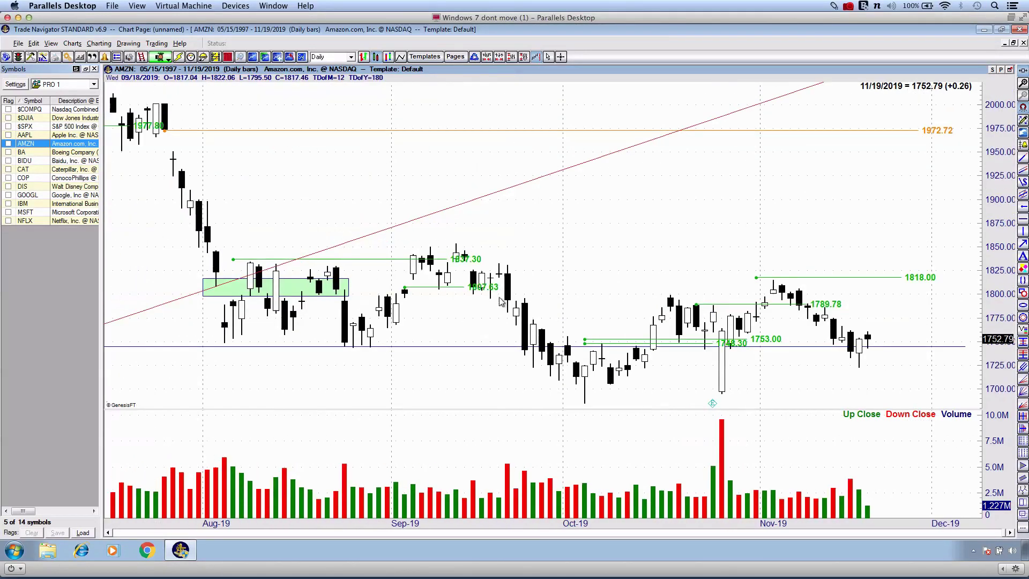
{"action": "mouse_move", "coordinate": [248, 238]}
{"action": "left_mouse_down"}
{"action": "mouse_move", "coordinate": [281, 354]}
{"action": "mouse_move", "coordinate": [417, 316]}
{"action": "mouse_move", "coordinate": [604, 396]}
{"action": "mouse_move", "coordinate": [706, 324]}
{"action": "mouse_move", "coordinate": [906, 384]}
{"action": "mouse_move", "coordinate": [917, 348]}
{"action": "left_mouse_up"}
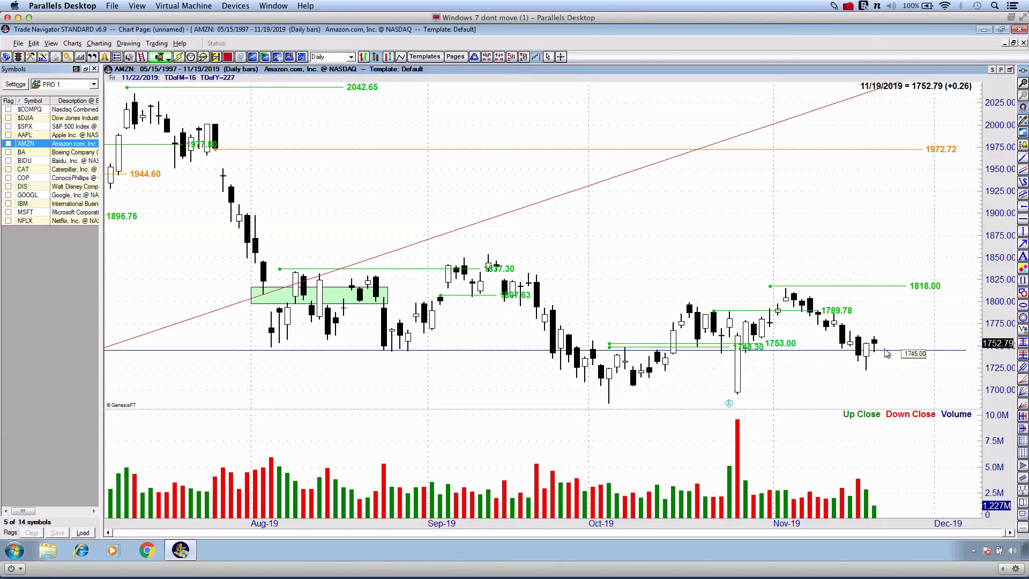
Draw green arcs under Amazon's August and October lows, mark the rebound from the August low, and clear the markup.
{"action": "left_click_drag", "start_coordinate": [256, 330], "coordinate": [309, 327]}
{"action": "left_click_drag", "start_coordinate": [340, 330], "coordinate": [426, 322]}
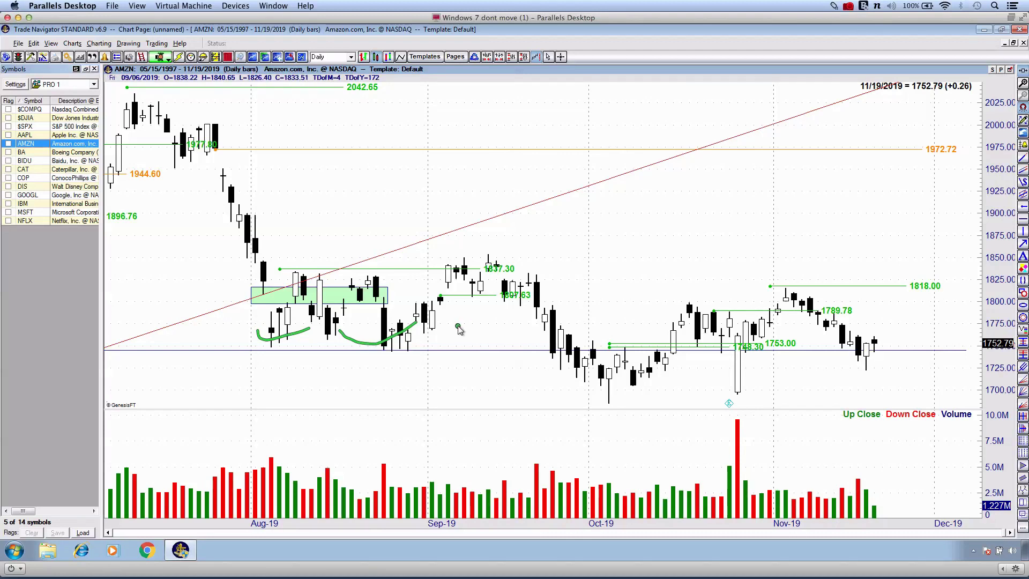
{"action": "left_click_drag", "start_coordinate": [567, 359], "coordinate": [672, 366]}
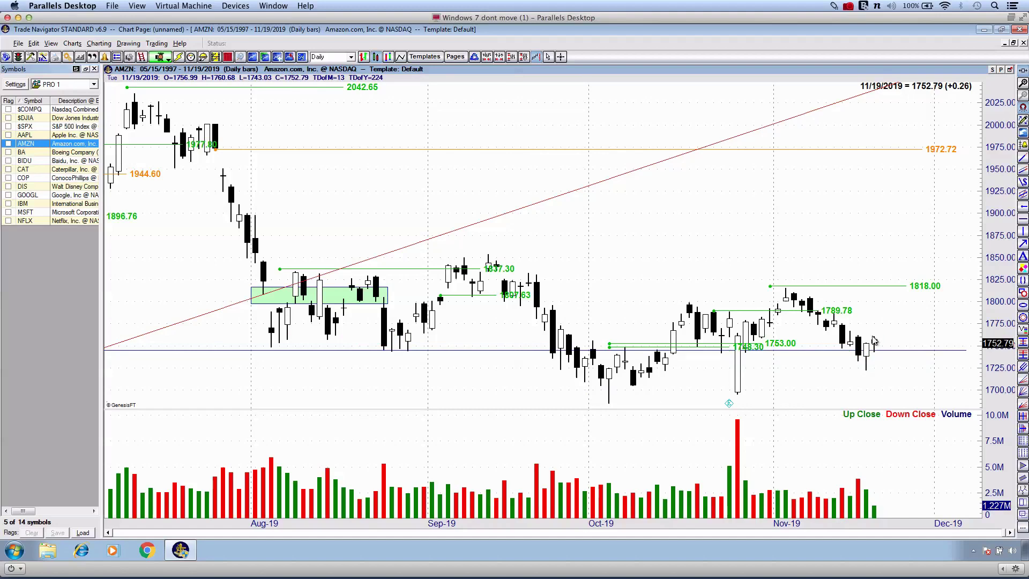
{"action": "mouse_move", "coordinate": [251, 315]}
{"action": "left_mouse_down"}
{"action": "mouse_move", "coordinate": [252, 197]}
{"action": "mouse_move", "coordinate": [406, 159]}
{"action": "mouse_move", "coordinate": [395, 202]}
{"action": "left_mouse_up"}
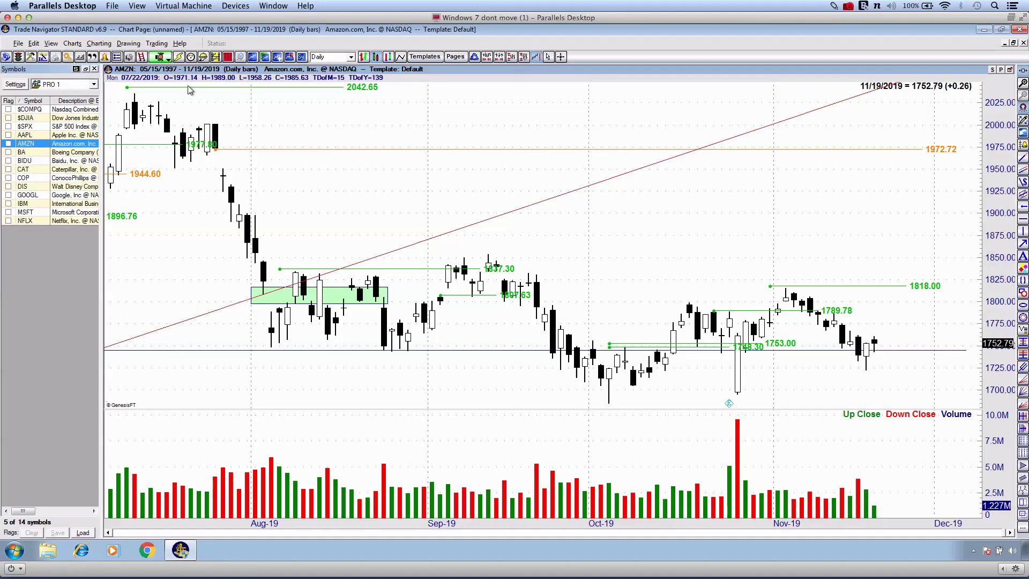
Sketch a red falling stroke and an upturned hook in the empty area above Amazon's August and September candles.
{"action": "key", "text": "ctrl+1"}
{"action": "key", "text": "ctrl+2"}
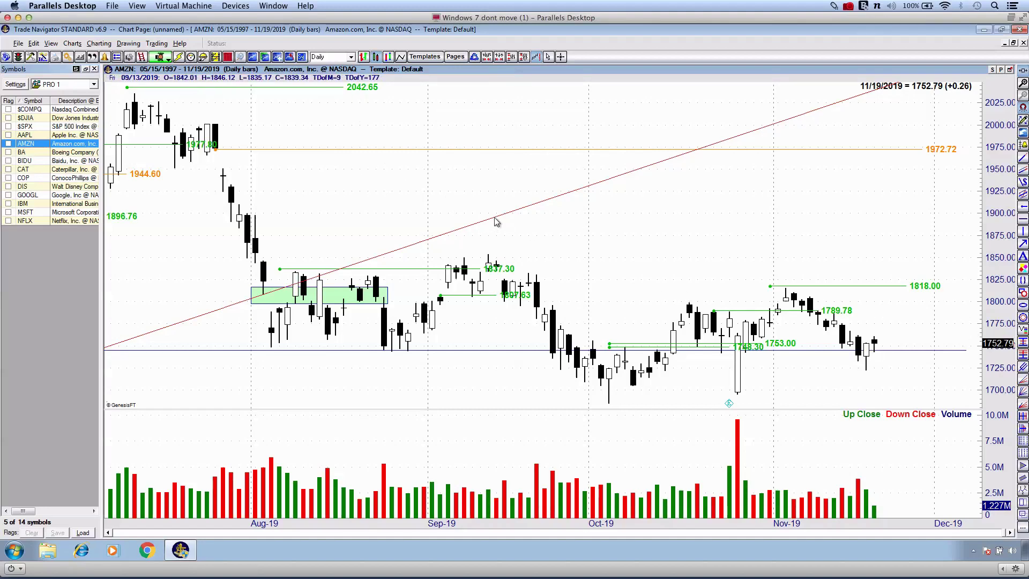
{"action": "mouse_move", "coordinate": [403, 116]}
{"action": "left_mouse_down"}
{"action": "mouse_move", "coordinate": [441, 187]}
{"action": "mouse_move", "coordinate": [476, 148]}
{"action": "left_mouse_up"}
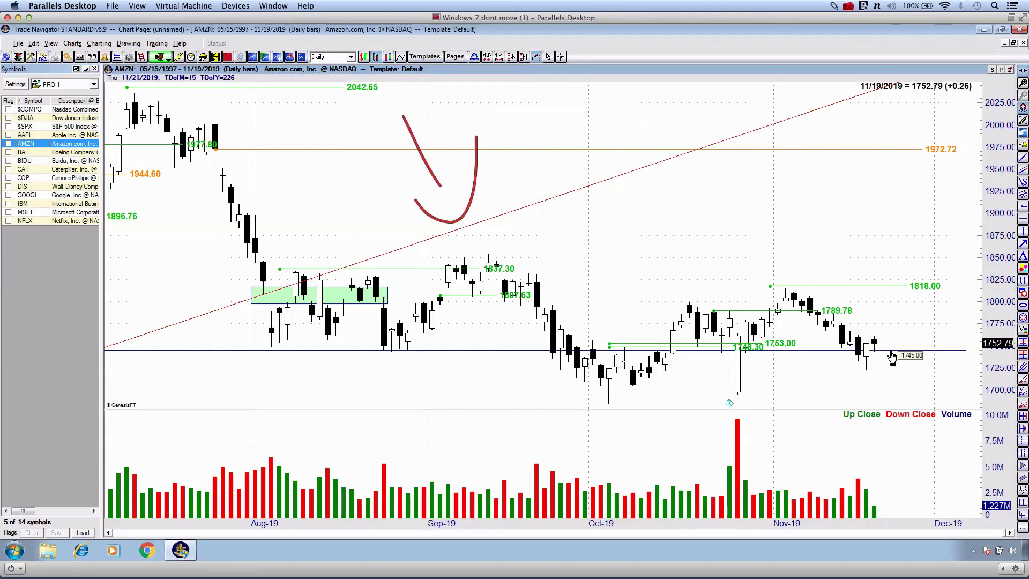
Highlight Amazon's support near 1745.00 and 1753.00 in green, draw an arrow rising past 1818.00, and underline the 1972.72 level.
{"action": "key", "text": "ctrl+3"}
{"action": "mouse_move", "coordinate": [890, 351]}
{"action": "left_mouse_down"}
{"action": "mouse_move", "coordinate": [846, 353]}
{"action": "mouse_move", "coordinate": [860, 356]}
{"action": "left_mouse_up"}
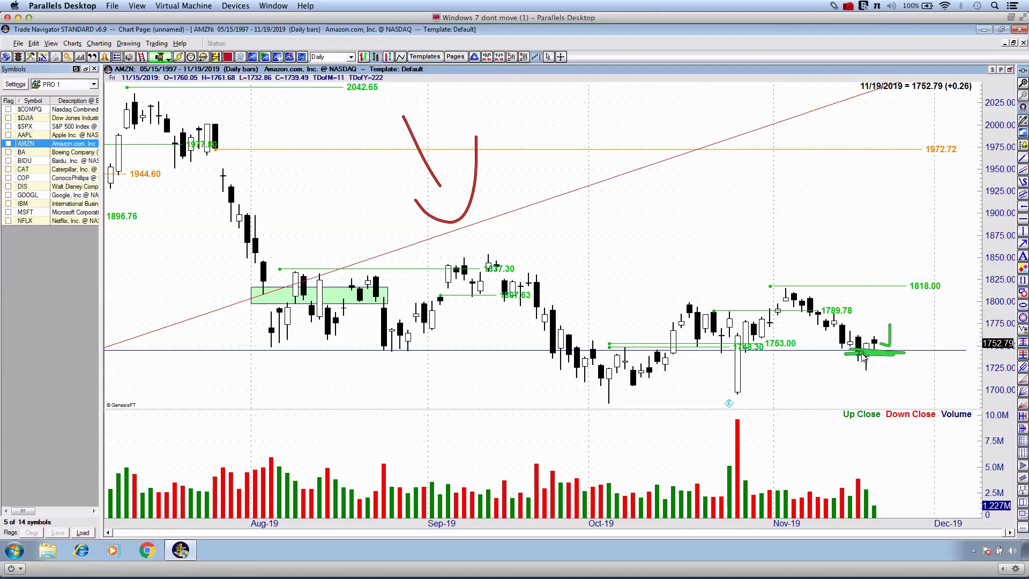
{"action": "mouse_move", "coordinate": [754, 349]}
{"action": "left_mouse_down"}
{"action": "mouse_move", "coordinate": [717, 346]}
{"action": "mouse_move", "coordinate": [751, 348]}
{"action": "left_mouse_up"}
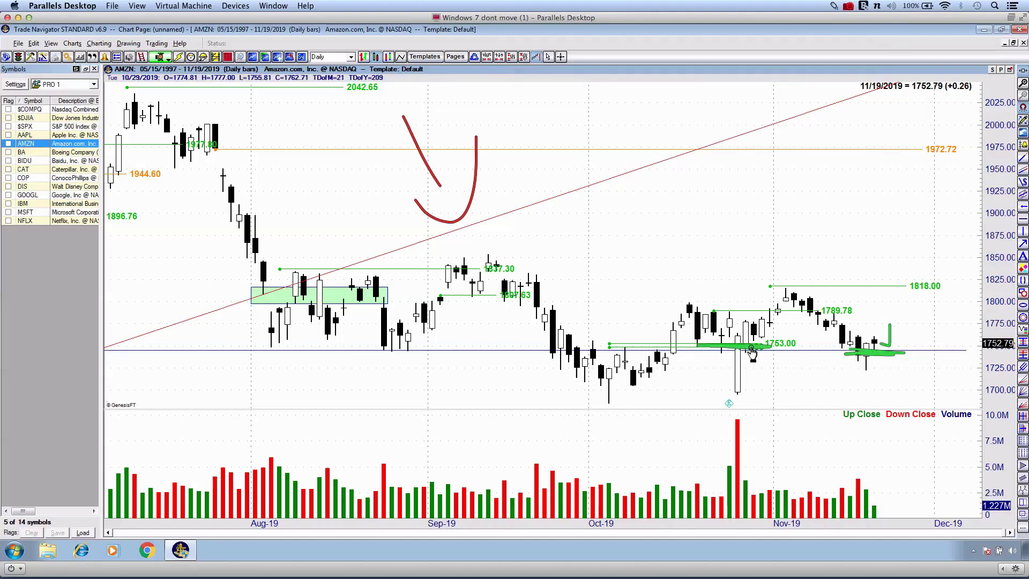
{"action": "mouse_move", "coordinate": [820, 319]}
{"action": "left_mouse_down"}
{"action": "mouse_move", "coordinate": [914, 268]}
{"action": "mouse_move", "coordinate": [935, 283]}
{"action": "left_mouse_up"}
{"action": "left_click_drag", "start_coordinate": [903, 162], "coordinate": [1002, 157]}
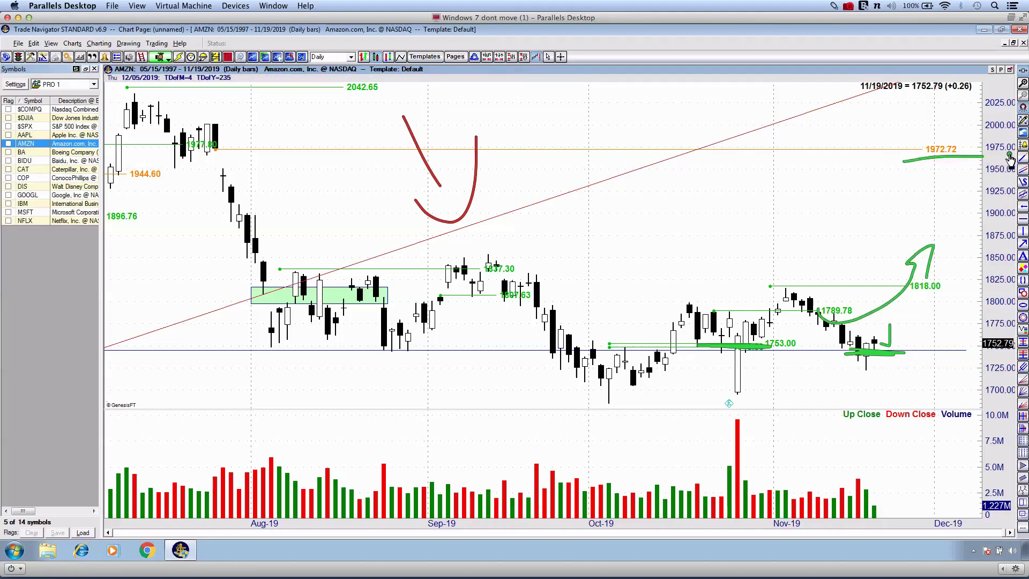
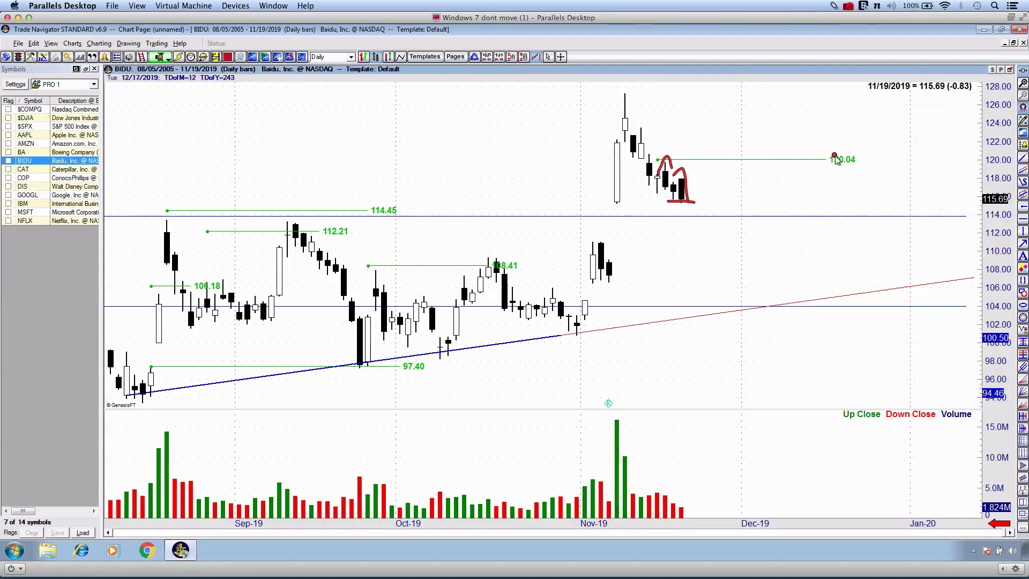
Clear the red marks on the Baidu chart, temporarily trace the decline from the November high, and clear it.
{"action": "key", "text": "Escape"}
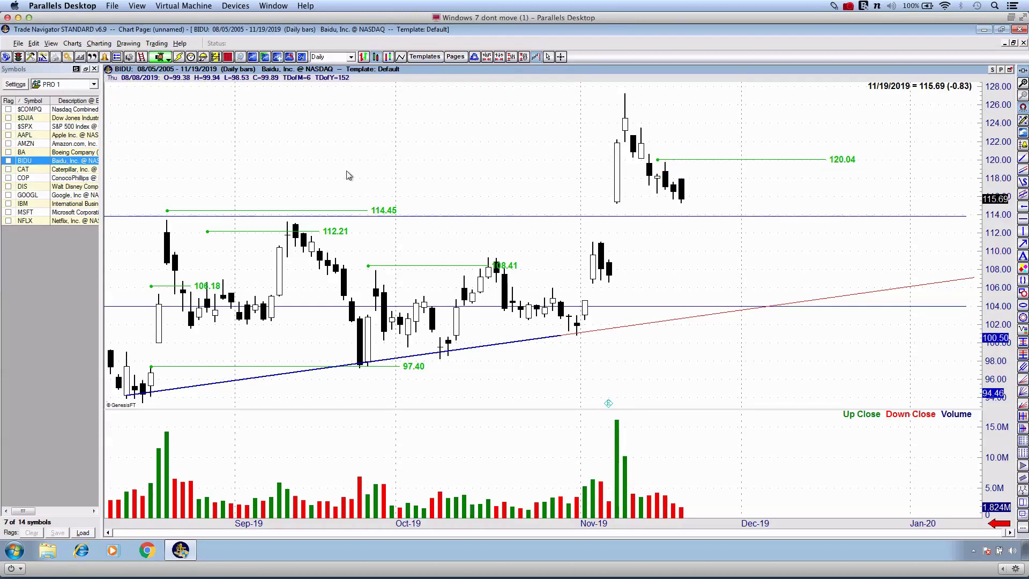
{"action": "key", "text": "ctrl+grave"}
{"action": "mouse_move", "coordinate": [623, 119]}
{"action": "left_mouse_down"}
{"action": "mouse_move", "coordinate": [763, 116]}
{"action": "mouse_move", "coordinate": [759, 169]}
{"action": "left_mouse_up"}
{"action": "key", "text": "Escape"}
Open the Caterpillar daily chart, temporarily mark the early-November highs near 148.00, and clear the markup.
{"action": "left_click", "coordinate": [95, 170]}
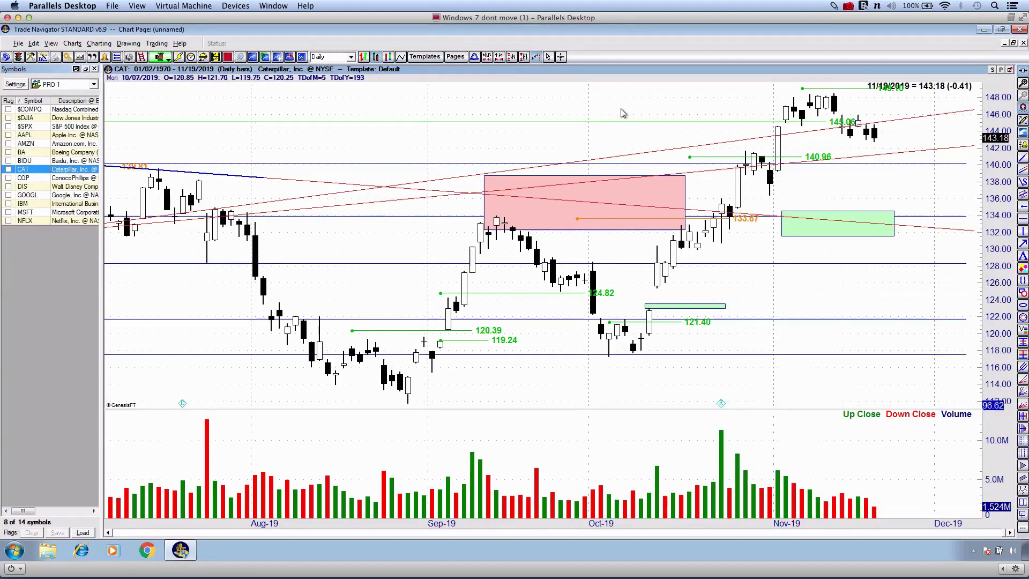
{"action": "left_click_drag", "start_coordinate": [747, 117], "coordinate": [641, 124]}
{"action": "key", "text": "ctrl+grave"}
{"action": "mouse_move", "coordinate": [758, 133]}
{"action": "left_mouse_down"}
{"action": "mouse_move", "coordinate": [836, 107]}
{"action": "mouse_move", "coordinate": [865, 111]}
{"action": "left_mouse_up"}
{"action": "key", "text": "Escape"}
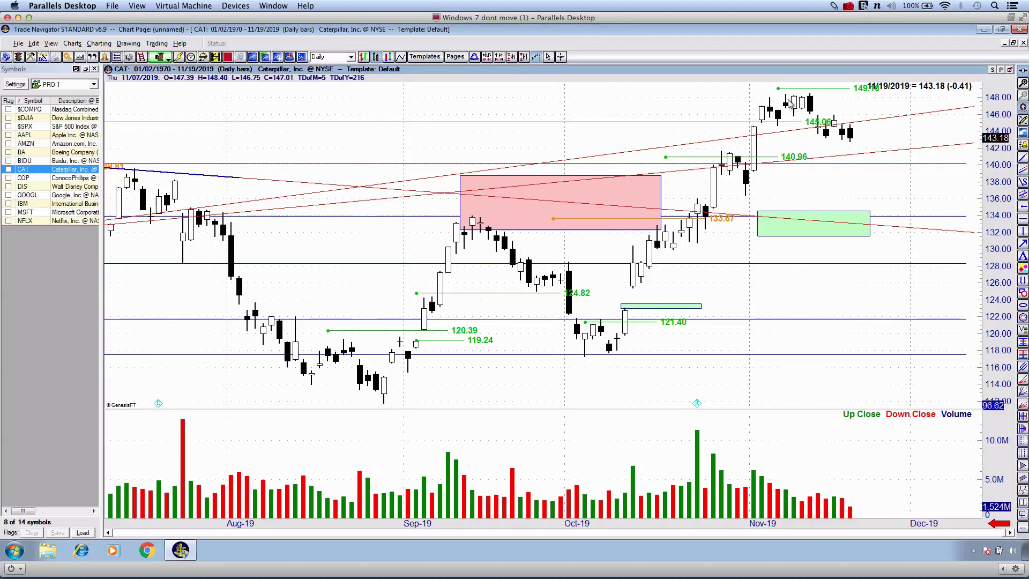
Apply the Pivot Point EMA's template to Caterpillar, draw a red arrow following the October-to-November moving average rise, and clear the markup.
{"action": "key", "text": "ctrl+e"}
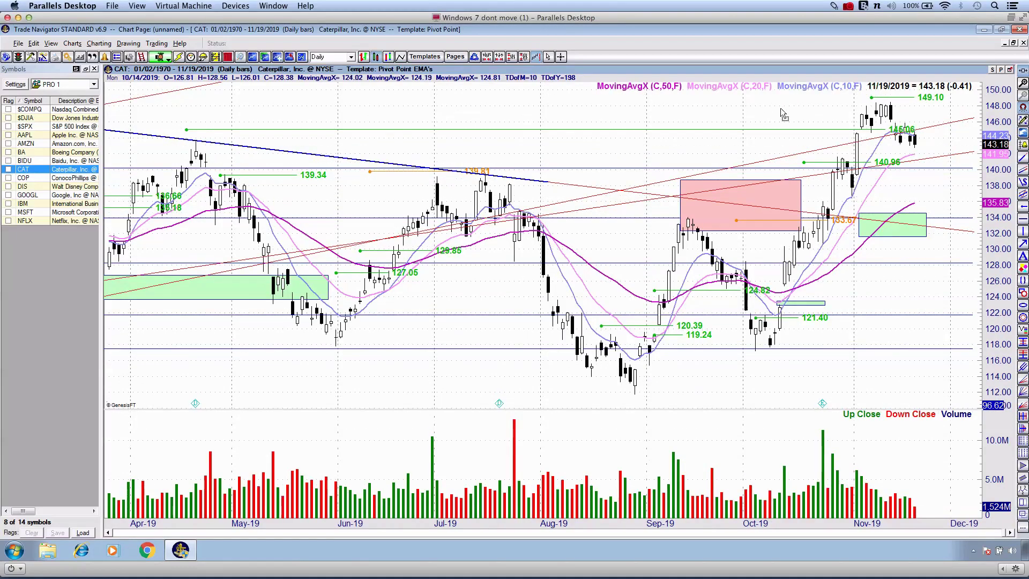
{"action": "left_click_drag", "start_coordinate": [783, 113], "coordinate": [764, 135]}
{"action": "key", "text": "ctrl+grave"}
{"action": "mouse_move", "coordinate": [703, 233]}
{"action": "left_mouse_down"}
{"action": "mouse_move", "coordinate": [863, 160]}
{"action": "mouse_move", "coordinate": [847, 252]}
{"action": "left_mouse_up"}
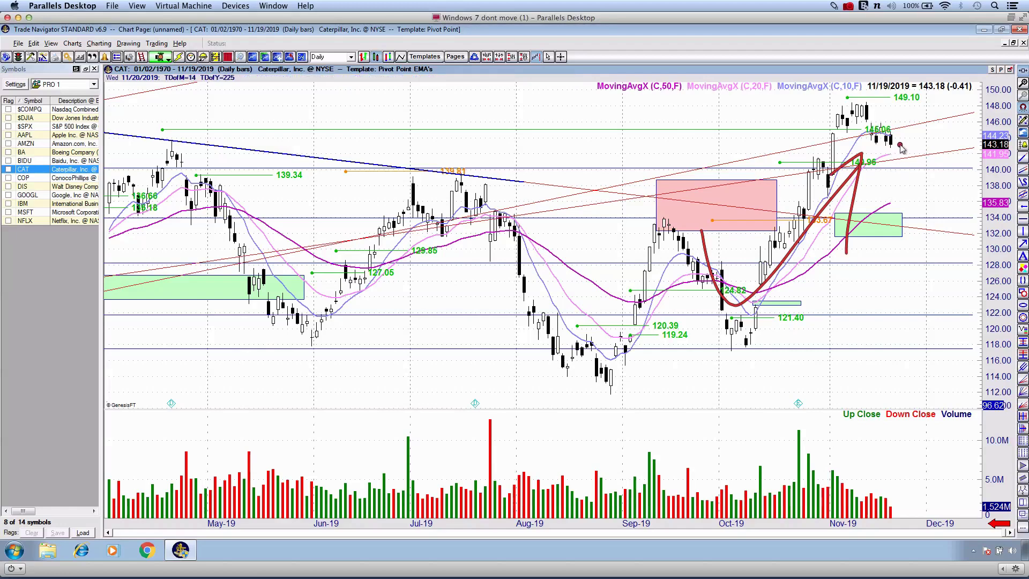
{"action": "left_click_drag", "start_coordinate": [905, 146], "coordinate": [956, 148]}
{"action": "key", "text": "Escape"}
Open the ConocoPhillips daily chart and temporarily trace the rising trendline from the late-August low to mid-November.
{"action": "left_click", "coordinate": [27, 179]}
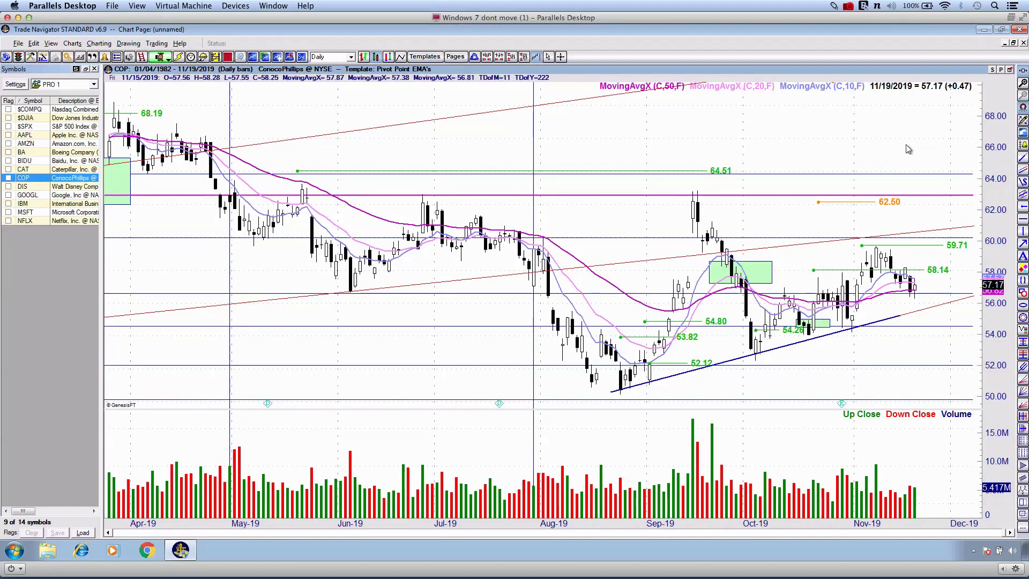
{"action": "mouse_move", "coordinate": [634, 390]}
{"action": "left_mouse_down"}
{"action": "mouse_move", "coordinate": [948, 292]}
{"action": "mouse_move", "coordinate": [919, 336]}
{"action": "left_mouse_up"}
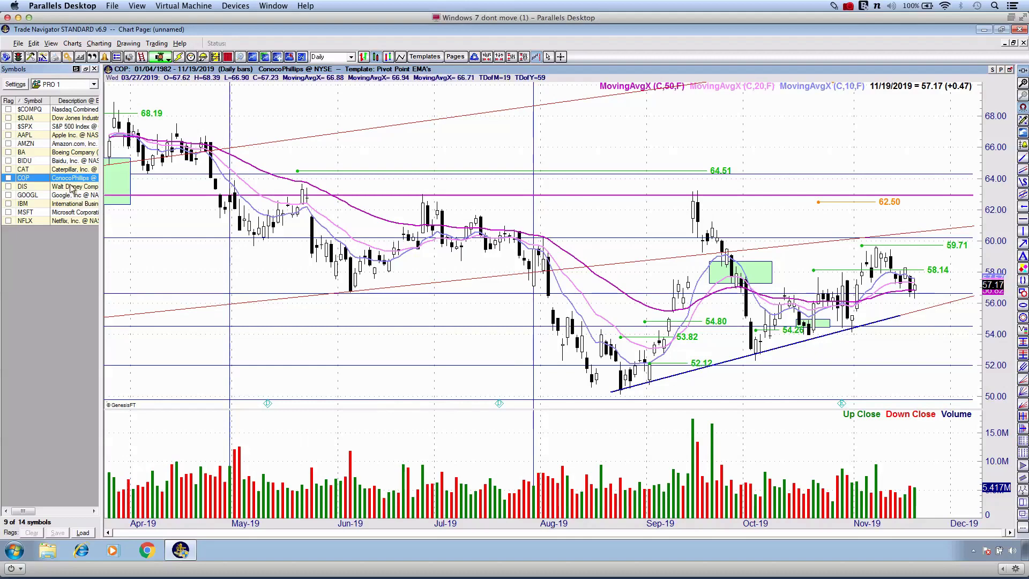
Open the Walt Disney daily chart, temporarily draw red levels near 148, 146 and 140 beside the November bars, and clear them.
{"action": "key", "text": "Down"}
{"action": "left_click_drag", "start_coordinate": [832, 185], "coordinate": [736, 191]}
{"action": "key", "text": "ctrl+2"}
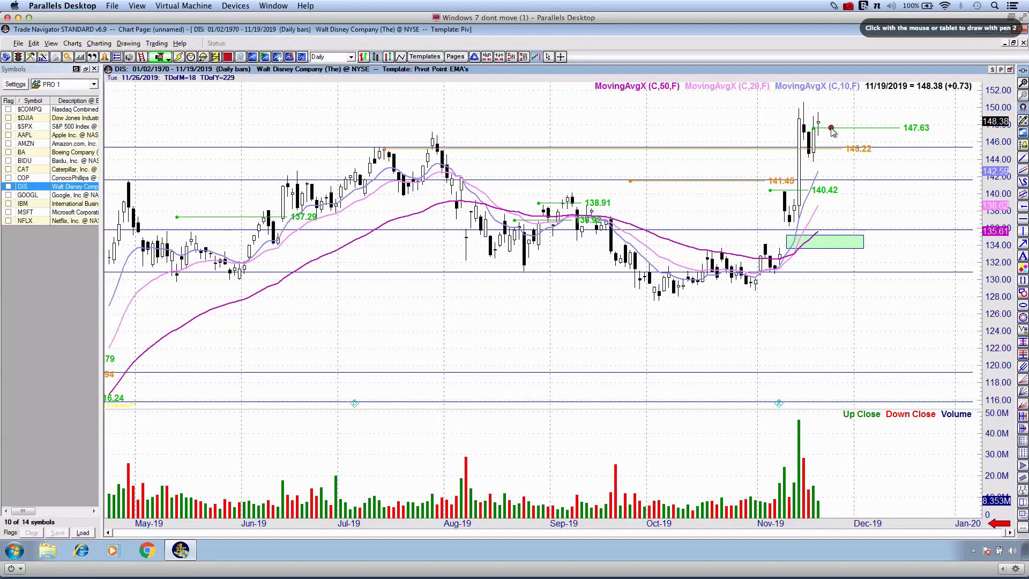
{"action": "left_click_drag", "start_coordinate": [814, 125], "coordinate": [937, 139]}
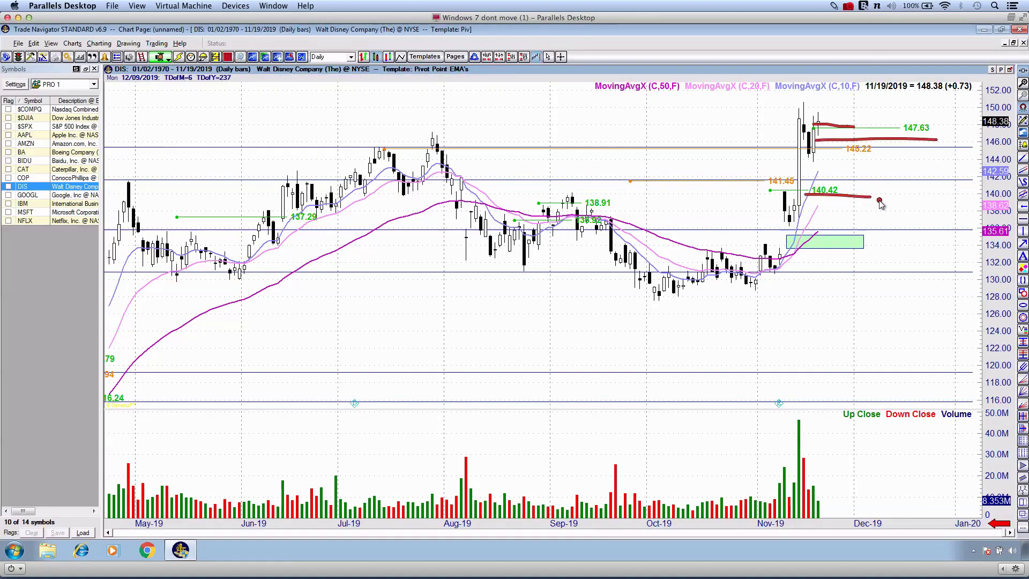
{"action": "key", "text": "Escape"}
Temporarily underline Disney's 147.63 level, sketch the recent pullback and a rebound from it, and clear the markup.
{"action": "key", "text": "ctrl+2"}
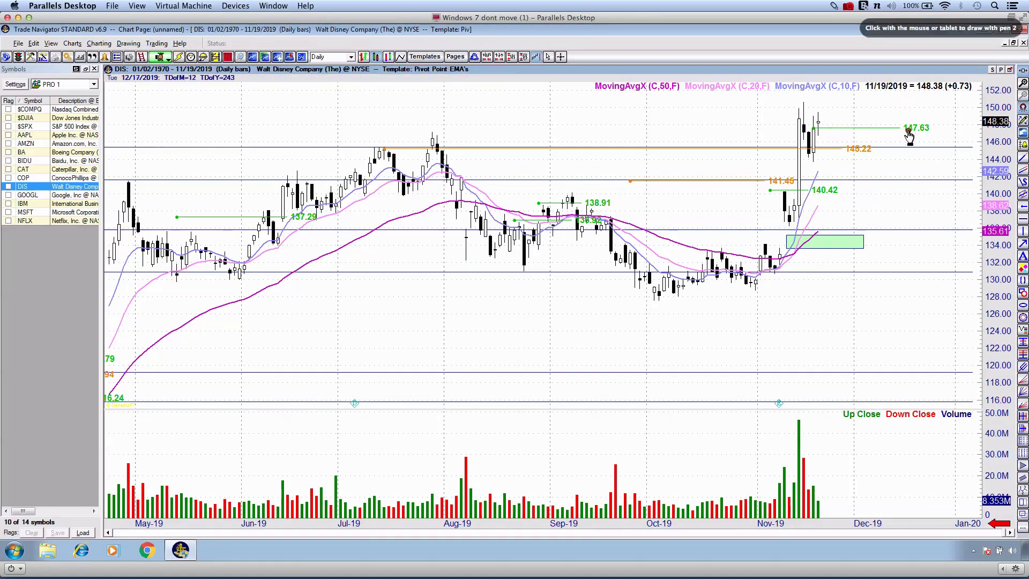
{"action": "left_click_drag", "start_coordinate": [894, 135], "coordinate": [937, 133]}
{"action": "left_click_drag", "start_coordinate": [822, 141], "coordinate": [859, 104]}
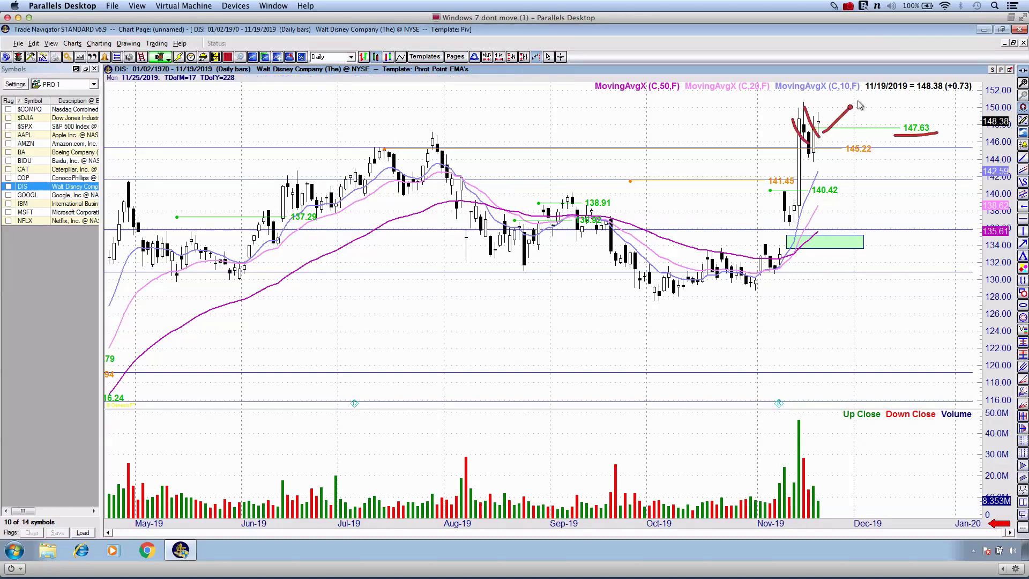
{"action": "key", "text": "Escape"}
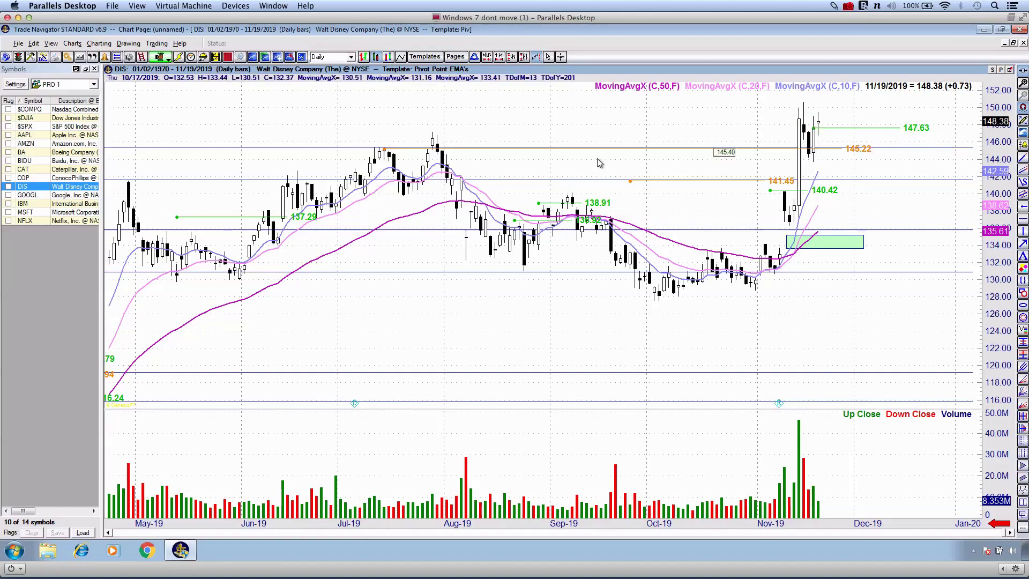
Open the Google daily chart, temporarily draw red horizontal levels near the 1325.18, 1301.66 and 1277.39 pivots, and clear them.
{"action": "left_click", "coordinate": [32, 195]}
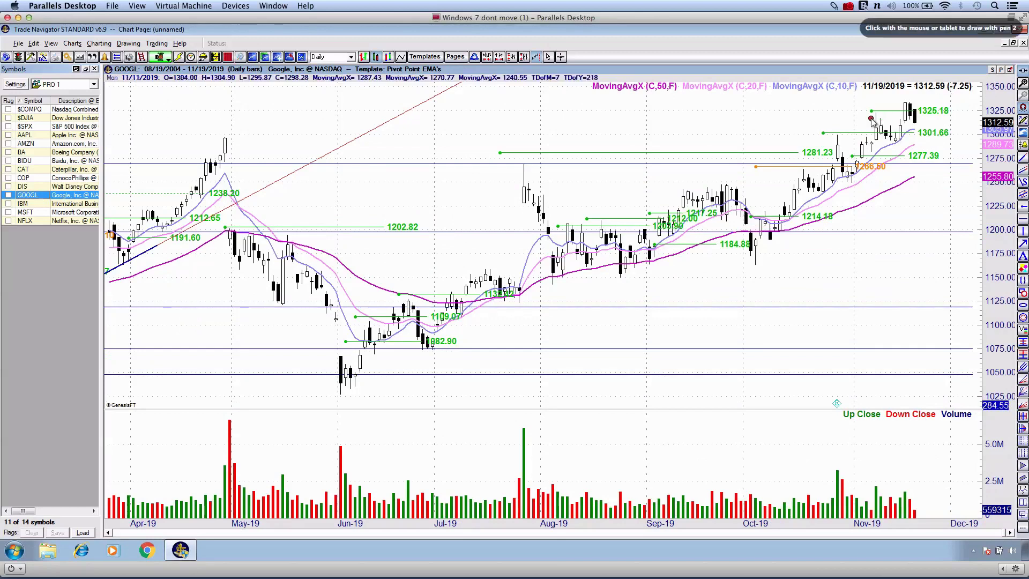
{"action": "mouse_move", "coordinate": [871, 119]}
{"action": "left_mouse_down"}
{"action": "mouse_move", "coordinate": [942, 119]}
{"action": "mouse_move", "coordinate": [925, 109]}
{"action": "left_mouse_up"}
{"action": "left_click_drag", "start_coordinate": [851, 138], "coordinate": [927, 141]}
{"action": "left_click_drag", "start_coordinate": [805, 160], "coordinate": [946, 160]}
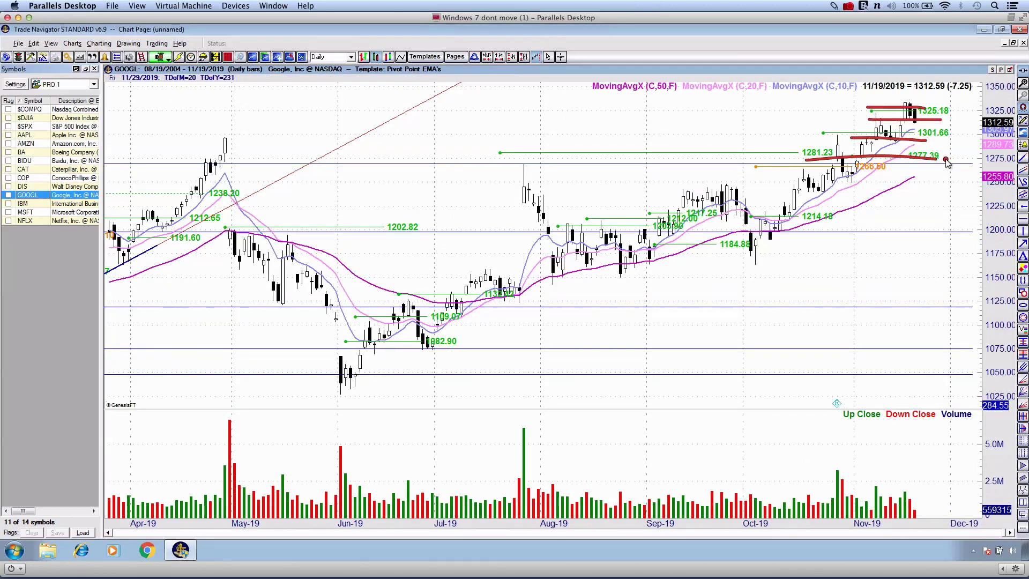
{"action": "key", "text": "ctrl+grave"}
Temporarily draw a red upswing arrow along Google's November rally, trace a line beneath the latest bars, and clear each markup.
{"action": "key", "text": "ctrl+grave"}
{"action": "left_click_drag", "start_coordinate": [831, 147], "coordinate": [930, 102]}
{"action": "mouse_move", "coordinate": [911, 119]}
{"action": "left_mouse_down"}
{"action": "mouse_move", "coordinate": [938, 93]}
{"action": "mouse_move", "coordinate": [939, 144]}
{"action": "left_mouse_up"}
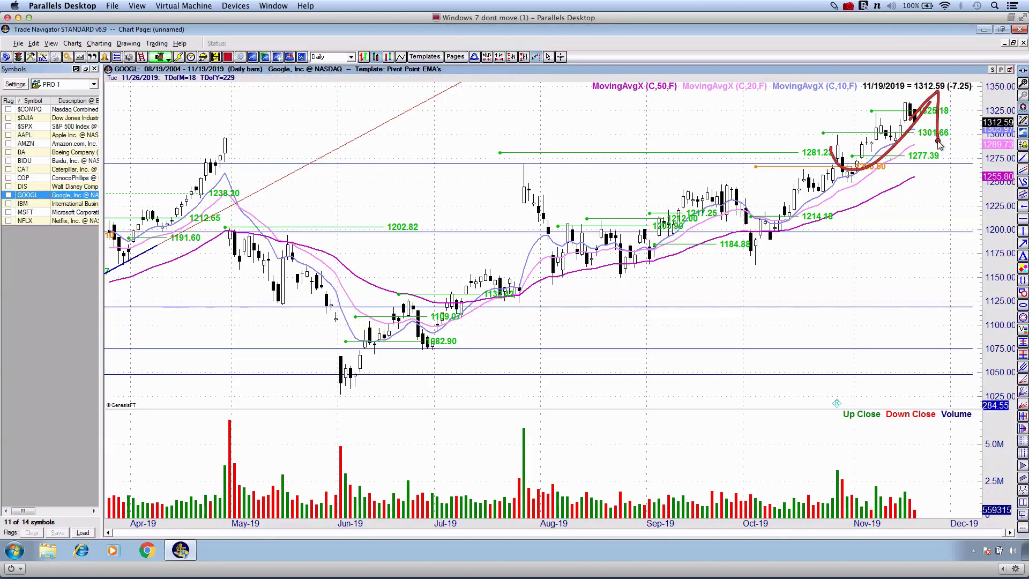
{"action": "key", "text": "Escape"}
{"action": "mouse_move", "coordinate": [874, 155]}
{"action": "left_mouse_down"}
{"action": "mouse_move", "coordinate": [942, 108]}
{"action": "mouse_move", "coordinate": [941, 142]}
{"action": "left_mouse_up"}
{"action": "key", "text": "Escape"}
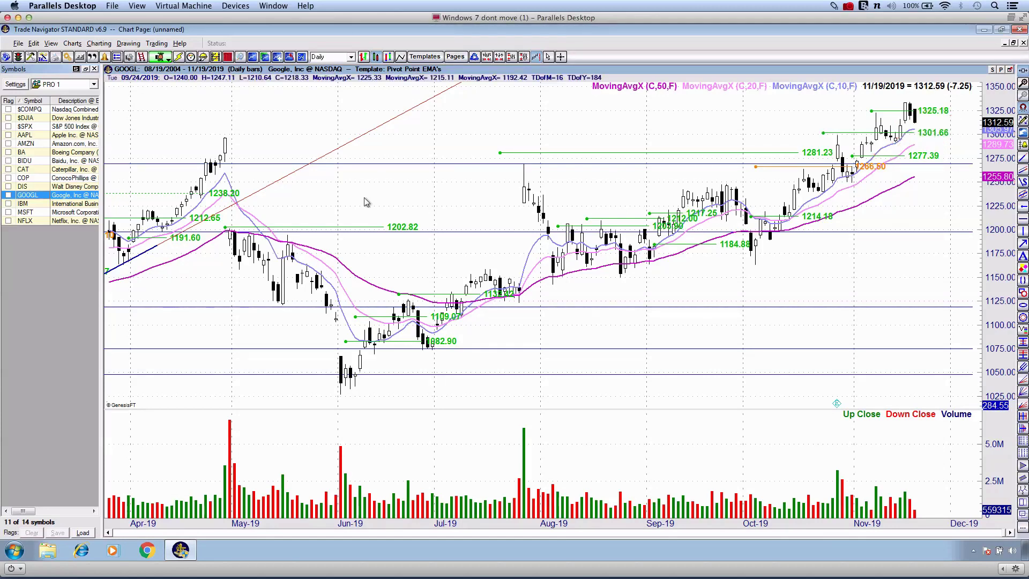
Open the IBM daily chart and mark in red the rising and falling trendlines and a bounce arrow toward 136.81.
{"action": "left_click", "coordinate": [63, 204]}
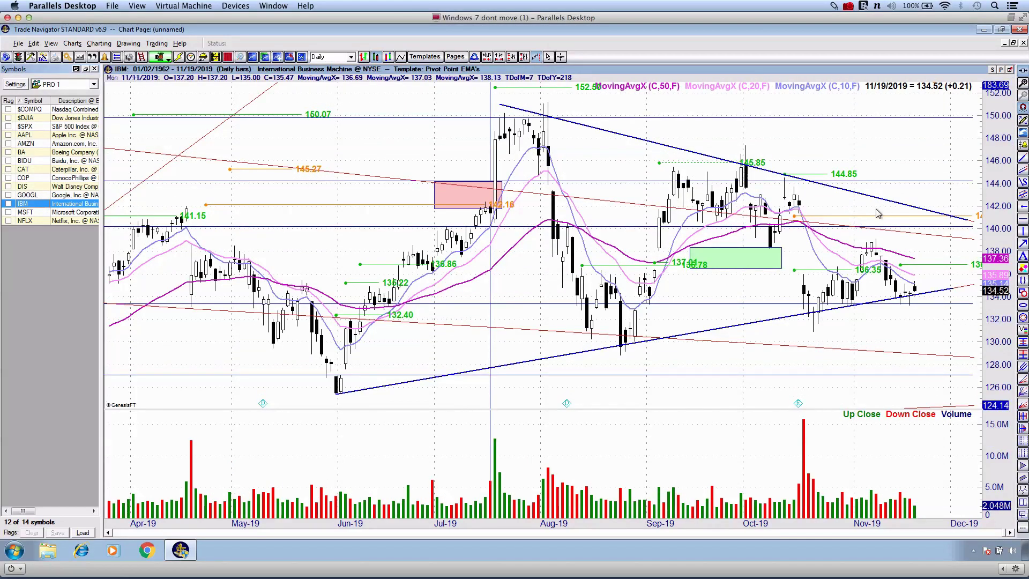
{"action": "left_click_drag", "start_coordinate": [914, 163], "coordinate": [822, 187]}
{"action": "key", "text": "ctrl+2"}
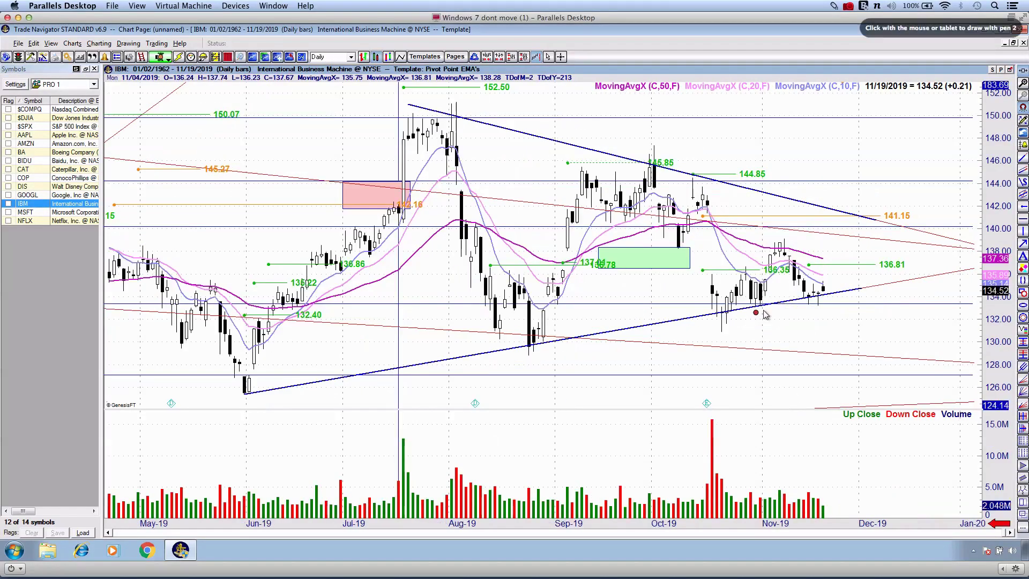
{"action": "left_click_drag", "start_coordinate": [756, 312], "coordinate": [888, 271]}
{"action": "left_click_drag", "start_coordinate": [788, 188], "coordinate": [953, 236]}
{"action": "mouse_move", "coordinate": [825, 287]}
{"action": "left_mouse_down"}
{"action": "mouse_move", "coordinate": [871, 257]}
{"action": "mouse_move", "coordinate": [879, 271]}
{"action": "mouse_move", "coordinate": [804, 298]}
{"action": "mouse_move", "coordinate": [826, 299]}
{"action": "mouse_move", "coordinate": [811, 294]}
{"action": "left_mouse_up"}
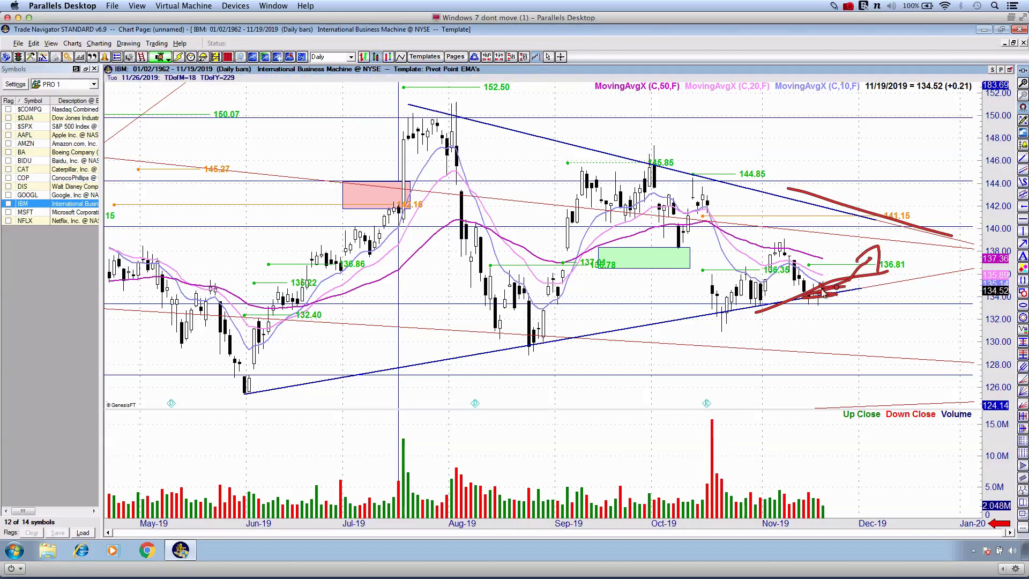
Clear the IBM marks and draw a red arrow along the rising trendline from the early-June low past the November bars.
{"action": "key", "text": "Escape"}
{"action": "key", "text": "ctrl+2"}
{"action": "mouse_move", "coordinate": [248, 396]}
{"action": "left_mouse_down"}
{"action": "mouse_move", "coordinate": [649, 341]}
{"action": "mouse_move", "coordinate": [849, 292]}
{"action": "mouse_move", "coordinate": [819, 319]}
{"action": "left_mouse_up"}
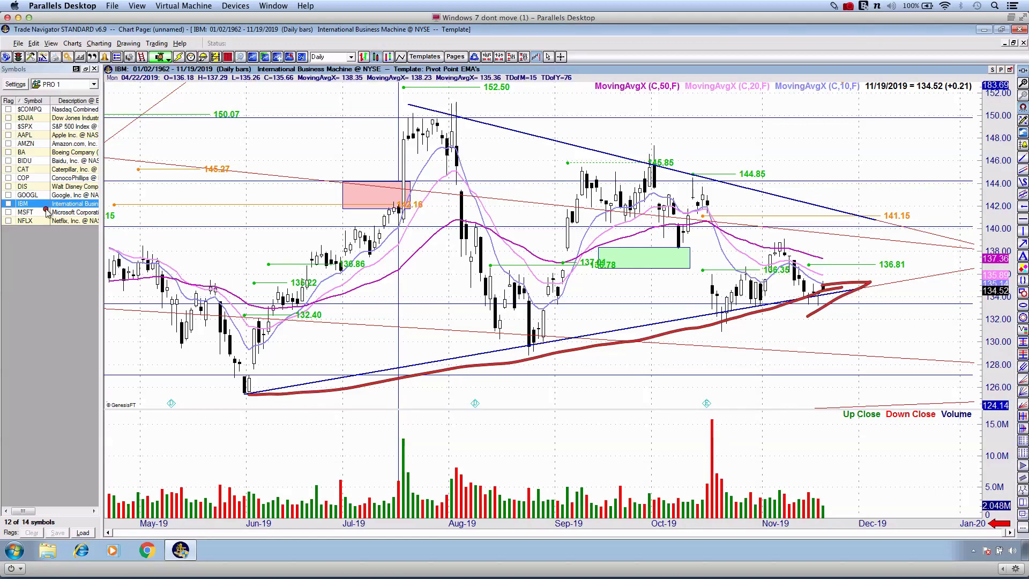
Open the Microsoft daily chart and draw temporary red levels, including lines near 141 and 145 around the November bars.
{"action": "left_click", "coordinate": [26, 213]}
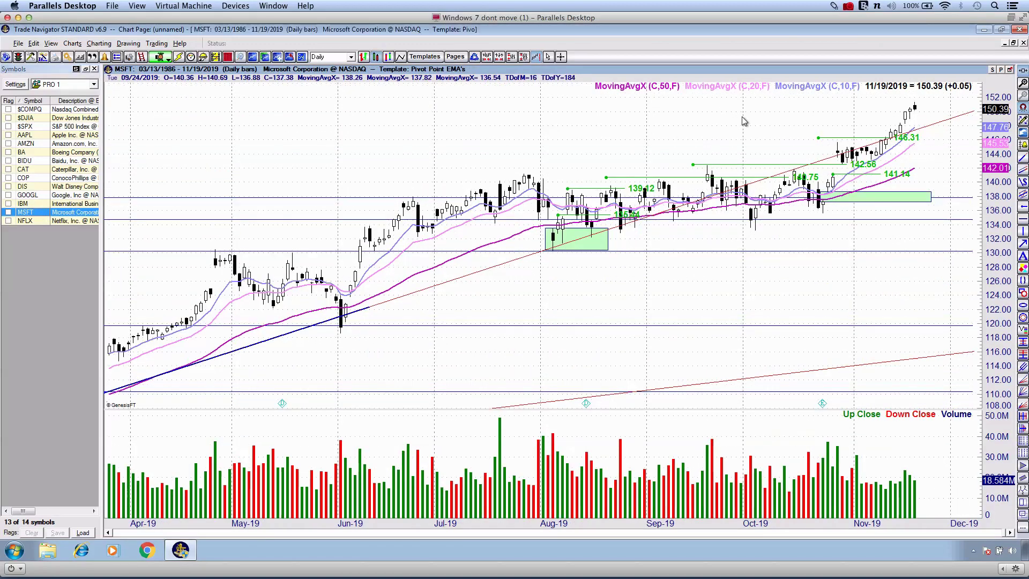
{"action": "mouse_move", "coordinate": [742, 117]}
{"action": "left_mouse_down"}
{"action": "mouse_move", "coordinate": [475, 147]}
{"action": "mouse_move", "coordinate": [486, 149]}
{"action": "left_mouse_up"}
{"action": "key", "text": "ctrl+2"}
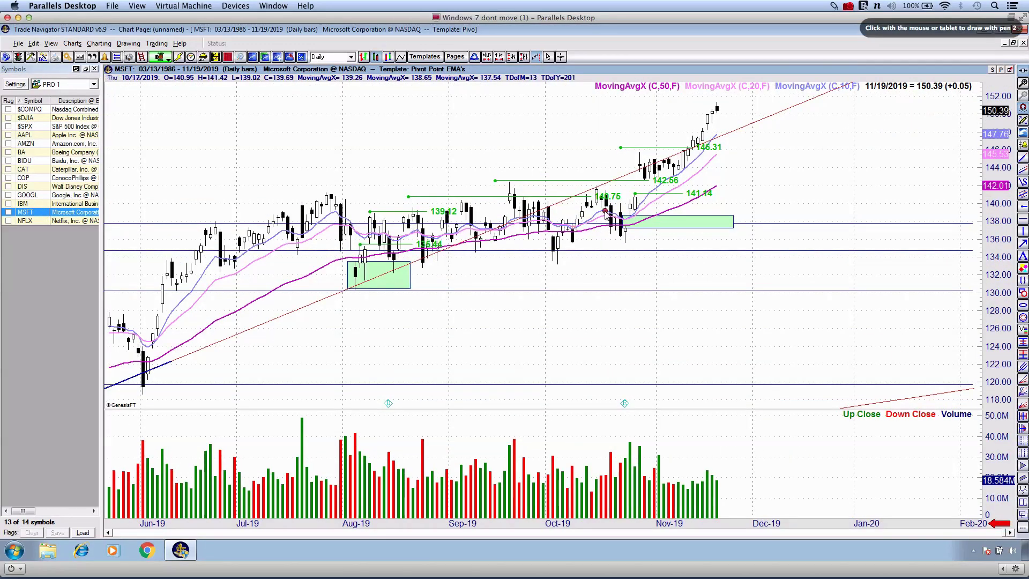
{"action": "left_click_drag", "start_coordinate": [637, 215], "coordinate": [709, 199]}
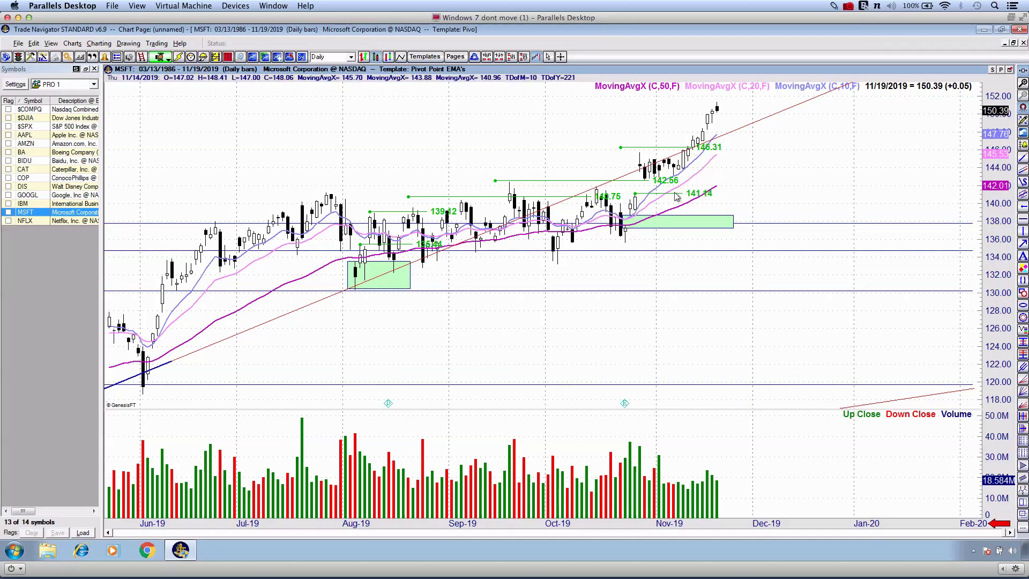
{"action": "left_click_drag", "start_coordinate": [618, 191], "coordinate": [730, 192]}
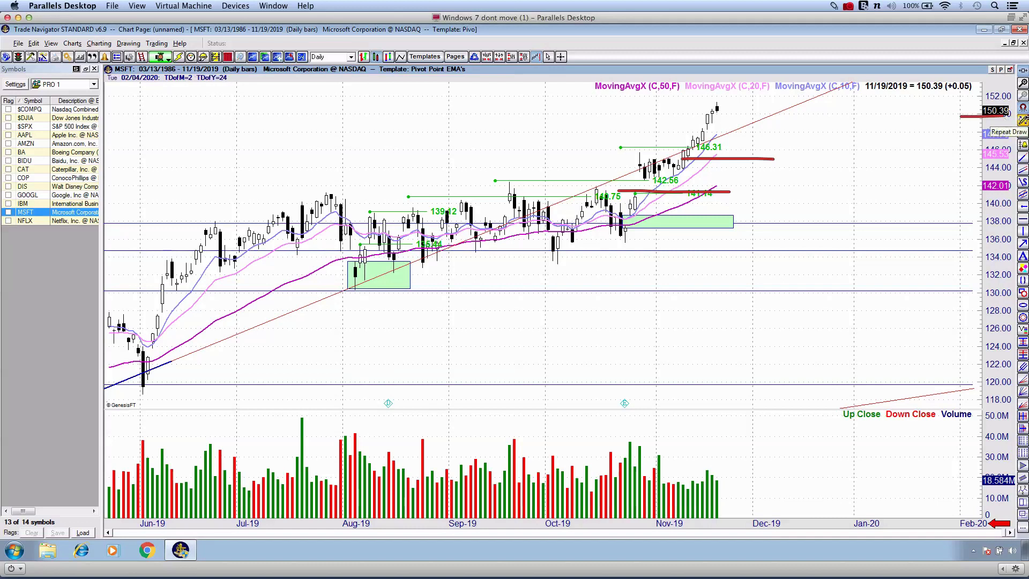
Clear Microsoft's red levels, temporarily sketch a drop from the latest bar to the 10- and 20-day averages, and clear it.
{"action": "left_click", "coordinate": [1022, 122]}
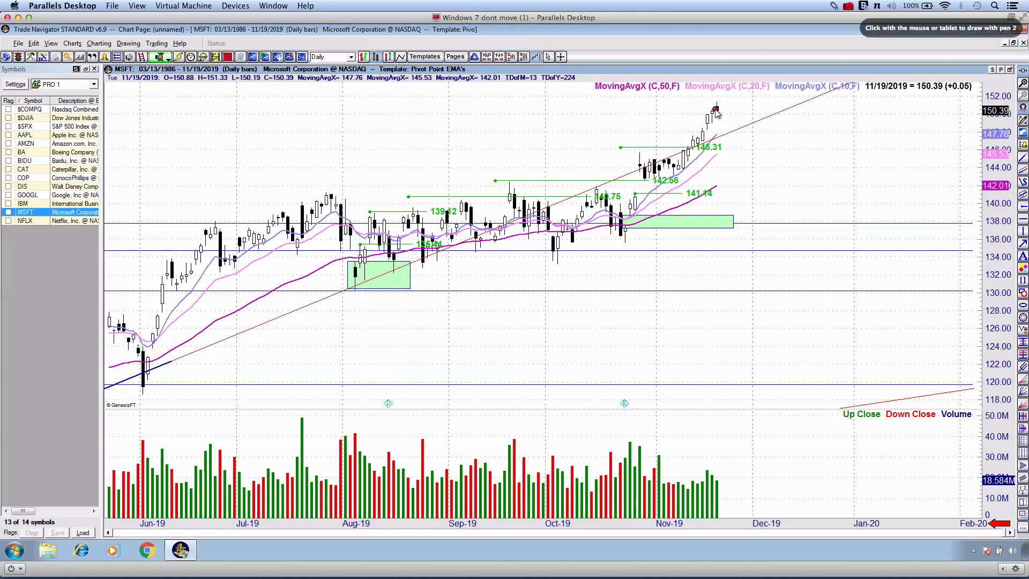
{"action": "mouse_move", "coordinate": [719, 110]}
{"action": "left_mouse_down"}
{"action": "mouse_move", "coordinate": [730, 132]}
{"action": "mouse_move", "coordinate": [756, 138]}
{"action": "left_mouse_up"}
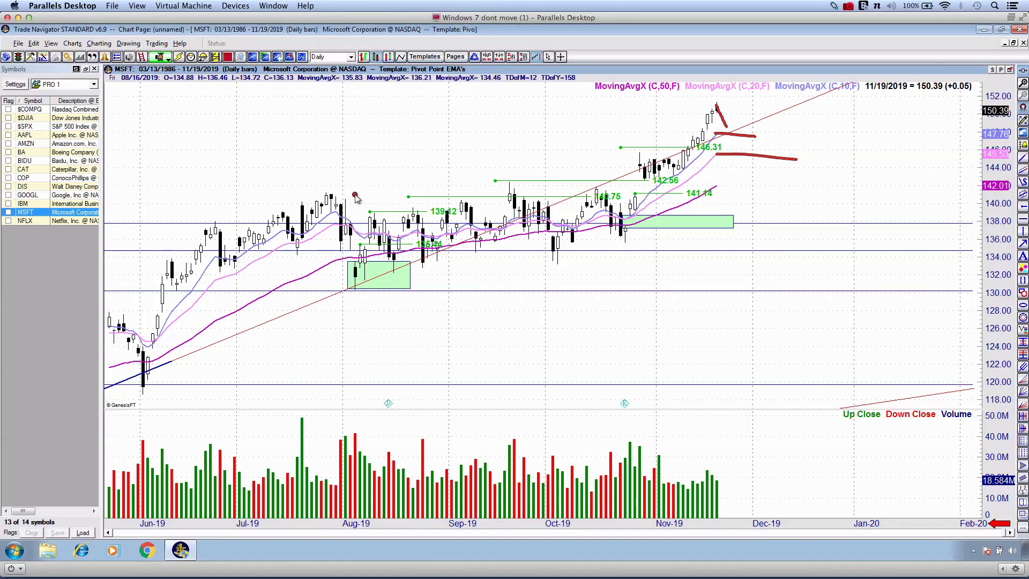
{"action": "key", "text": "Escape"}
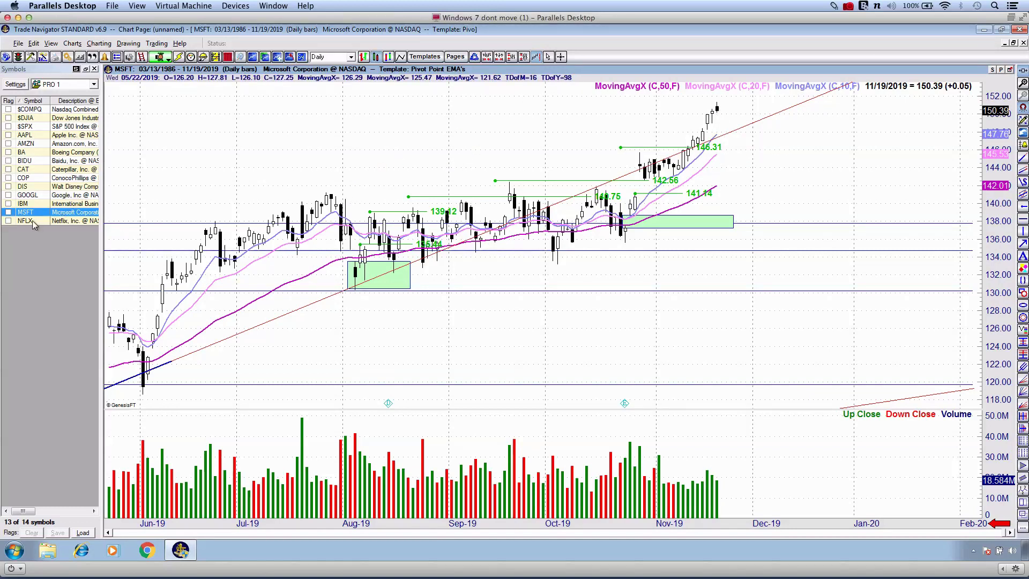
Sketch a red rollover-and-rebound curve above Microsoft's summer bars, then mark the 10- and 20-day average levels with a bounce arrow.
{"action": "mouse_move", "coordinate": [290, 139]}
{"action": "left_mouse_down"}
{"action": "mouse_move", "coordinate": [300, 119]}
{"action": "mouse_move", "coordinate": [443, 170]}
{"action": "mouse_move", "coordinate": [467, 104]}
{"action": "left_mouse_up"}
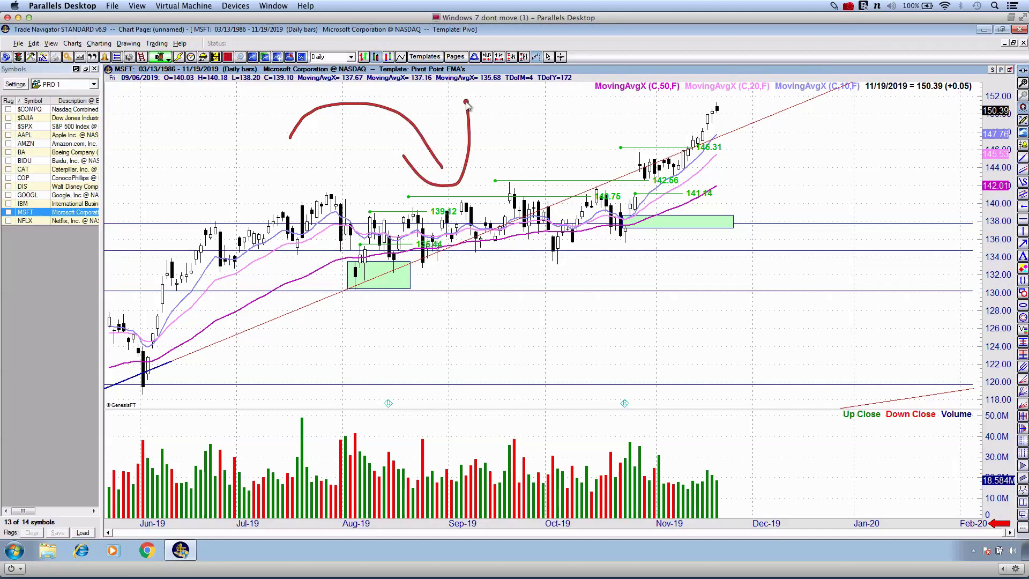
{"action": "left_click_drag", "start_coordinate": [715, 133], "coordinate": [776, 138]}
{"action": "left_click_drag", "start_coordinate": [707, 152], "coordinate": [795, 155]}
{"action": "mouse_move", "coordinate": [729, 113]}
{"action": "left_mouse_down"}
{"action": "mouse_move", "coordinate": [738, 132]}
{"action": "mouse_move", "coordinate": [828, 127]}
{"action": "left_mouse_up"}
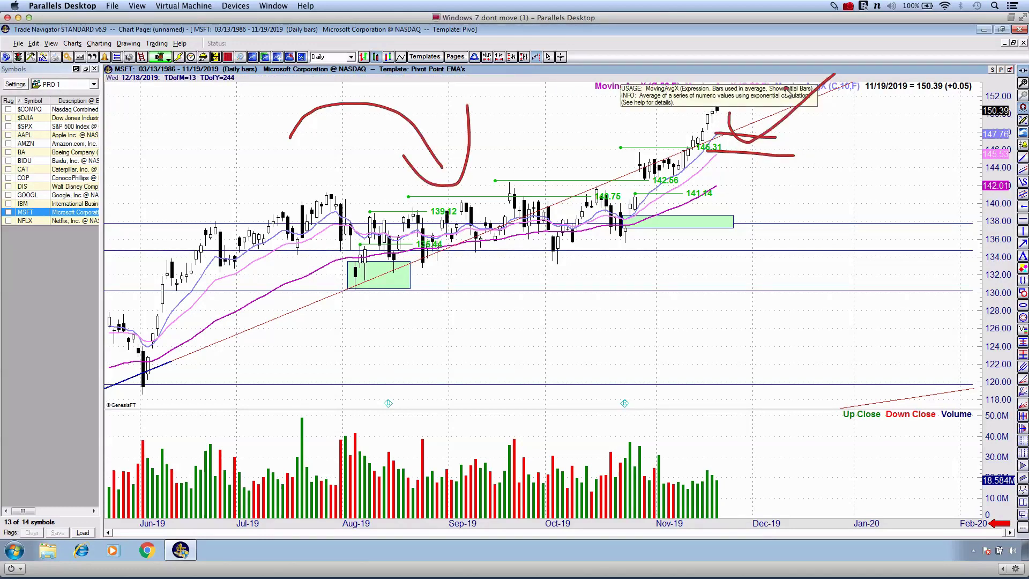
Open the Netflix daily chart, temporarily mark a level near 291 and the mid-November rise in red, and clear the markup.
{"action": "left_click", "coordinate": [30, 221]}
{"action": "left_click_drag", "start_coordinate": [726, 181], "coordinate": [546, 188]}
{"action": "key", "text": "ctrl+2"}
{"action": "left_click_drag", "start_coordinate": [735, 308], "coordinate": [838, 309]}
{"action": "mouse_move", "coordinate": [698, 317]}
{"action": "left_mouse_down"}
{"action": "mouse_move", "coordinate": [737, 272]}
{"action": "mouse_move", "coordinate": [740, 281]}
{"action": "left_mouse_up"}
{"action": "key", "text": "Escape"}
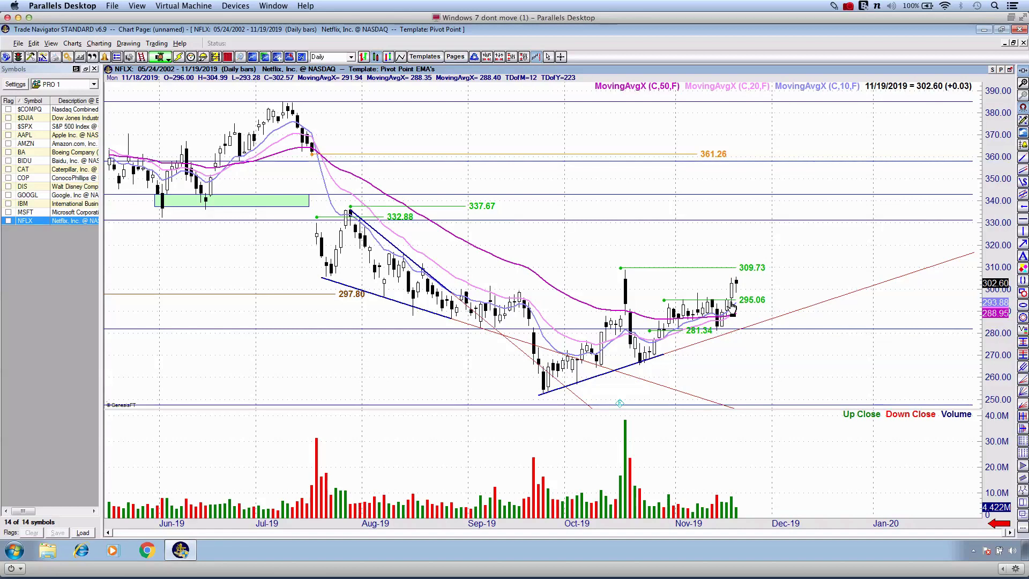
Temporarily mark support beneath Netflix's latest bars, an arc over the mid-October peak and a line above the November highs, clearing the marks.
{"action": "left_click_drag", "start_coordinate": [732, 305], "coordinate": [779, 306]}
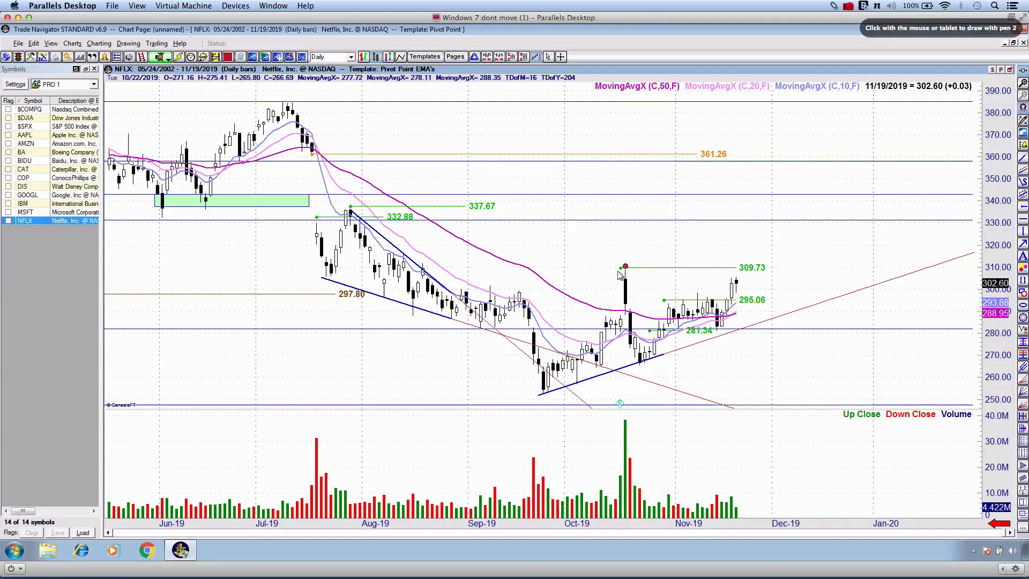
{"action": "left_click_drag", "start_coordinate": [597, 283], "coordinate": [656, 295]}
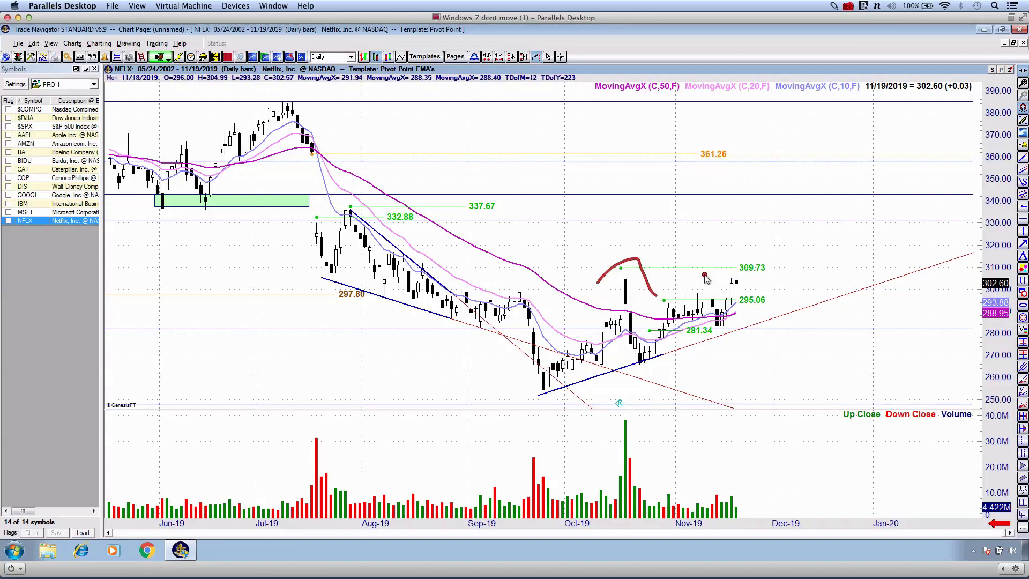
{"action": "left_click_drag", "start_coordinate": [707, 274], "coordinate": [797, 274]}
{"action": "mouse_move", "coordinate": [655, 186]}
{"action": "left_mouse_down"}
{"action": "mouse_move", "coordinate": [816, 143]}
{"action": "mouse_move", "coordinate": [658, 181]}
{"action": "left_mouse_up"}
{"action": "key", "text": "Escape"}
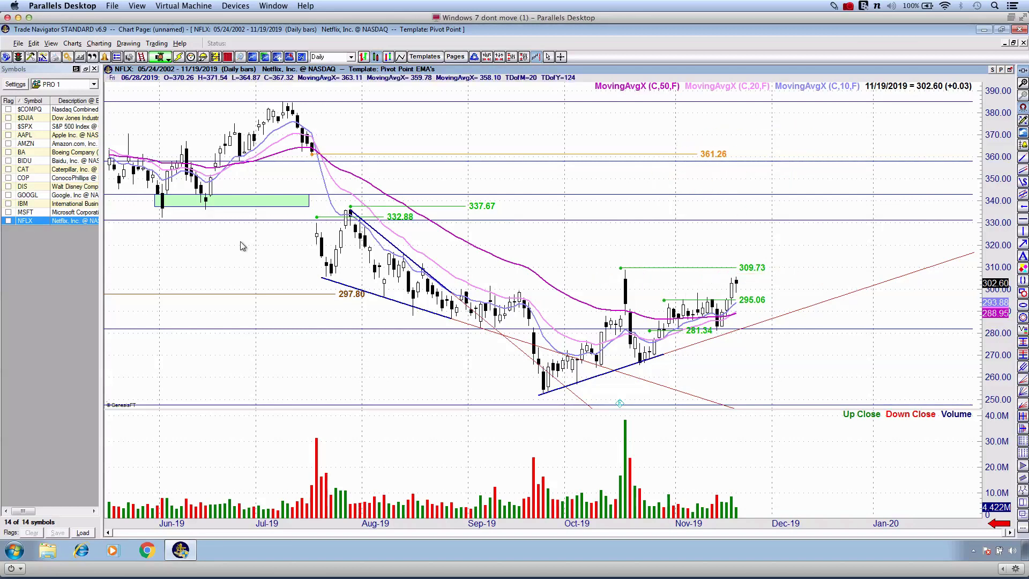
Open the Dow Jones Industrials daily chart with the Default template and show prices from August to November 2019.
{"action": "left_click", "coordinate": [38, 119]}
{"action": "left_click", "coordinate": [37, 127]}
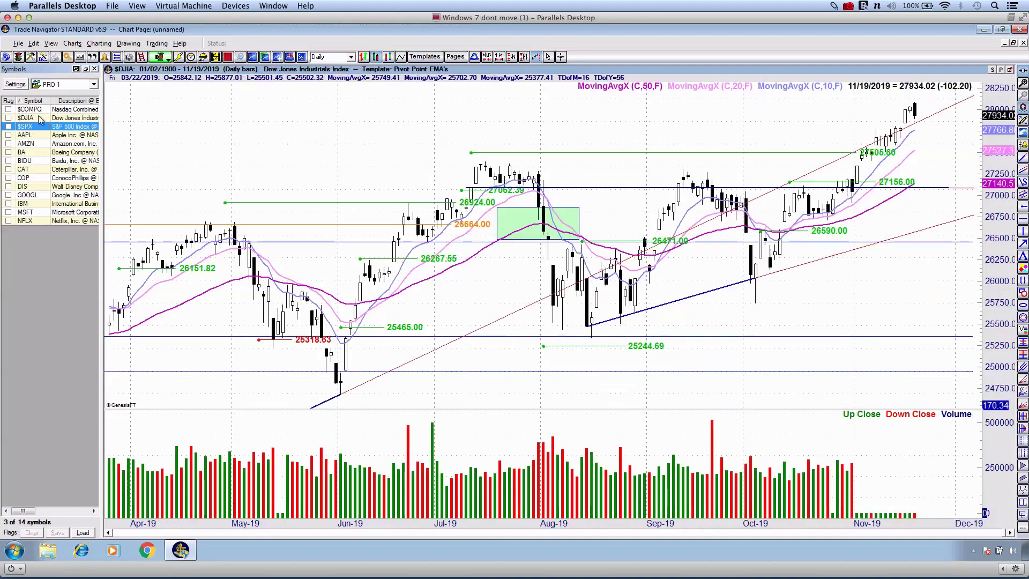
{"action": "left_click", "coordinate": [39, 121]}
{"action": "left_click", "coordinate": [39, 118]}
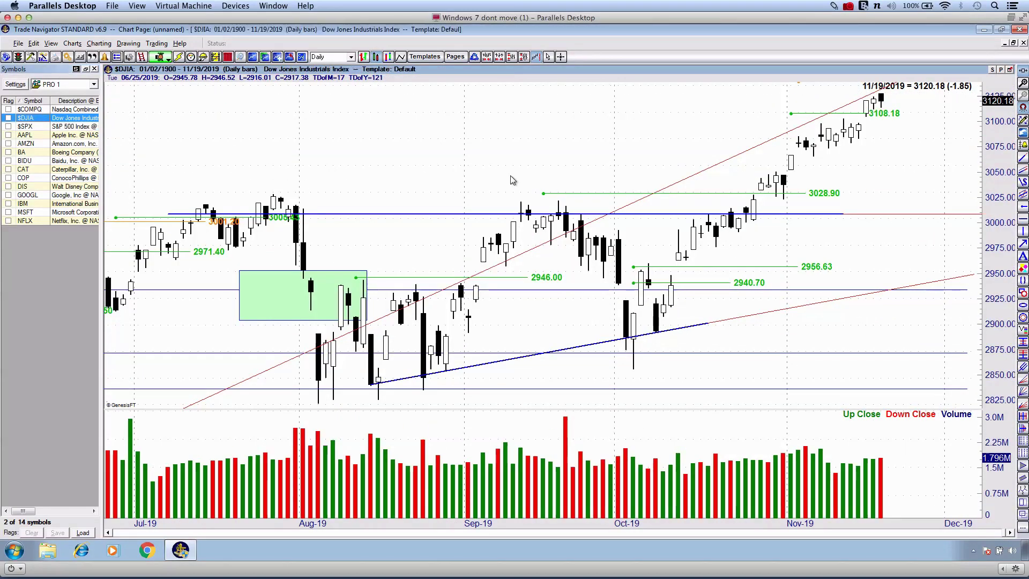
{"action": "scroll", "coordinate": [453, 164], "scroll_direction": "down", "scroll_amount": 4}
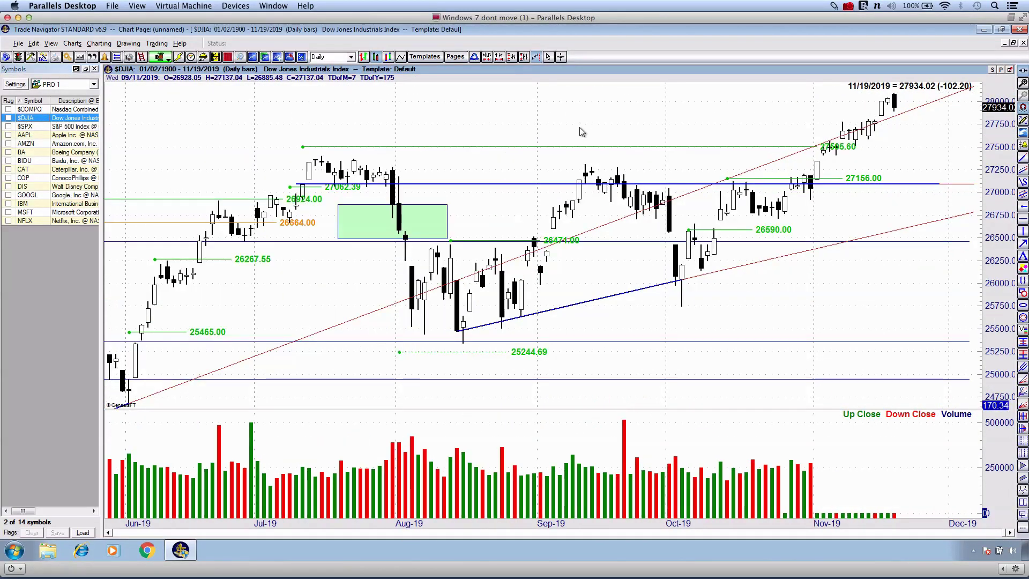
{"action": "scroll", "coordinate": [582, 132], "scroll_direction": "up", "scroll_amount": 1}
{"action": "scroll", "coordinate": [580, 127], "scroll_direction": "up", "scroll_amount": 4}
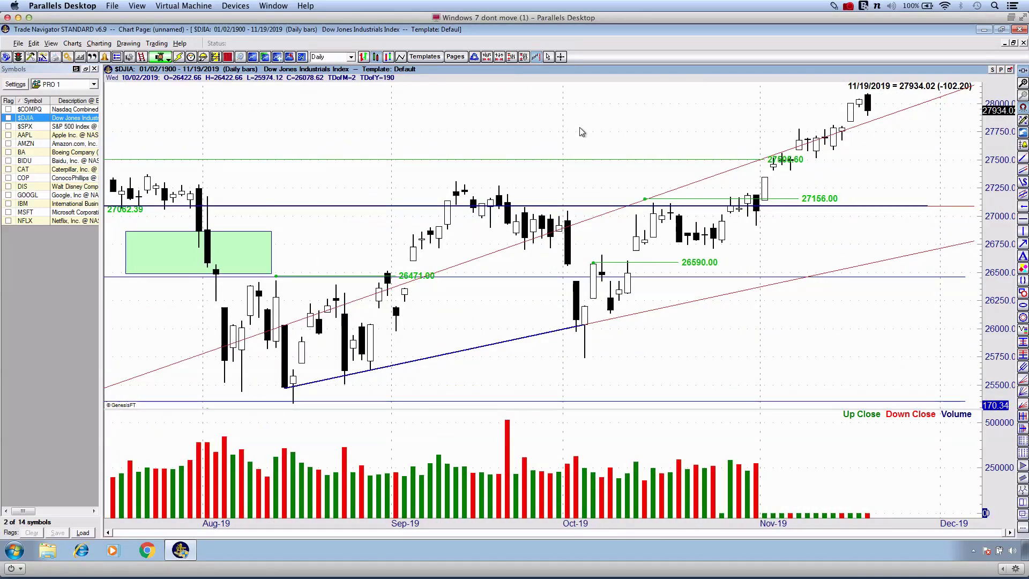